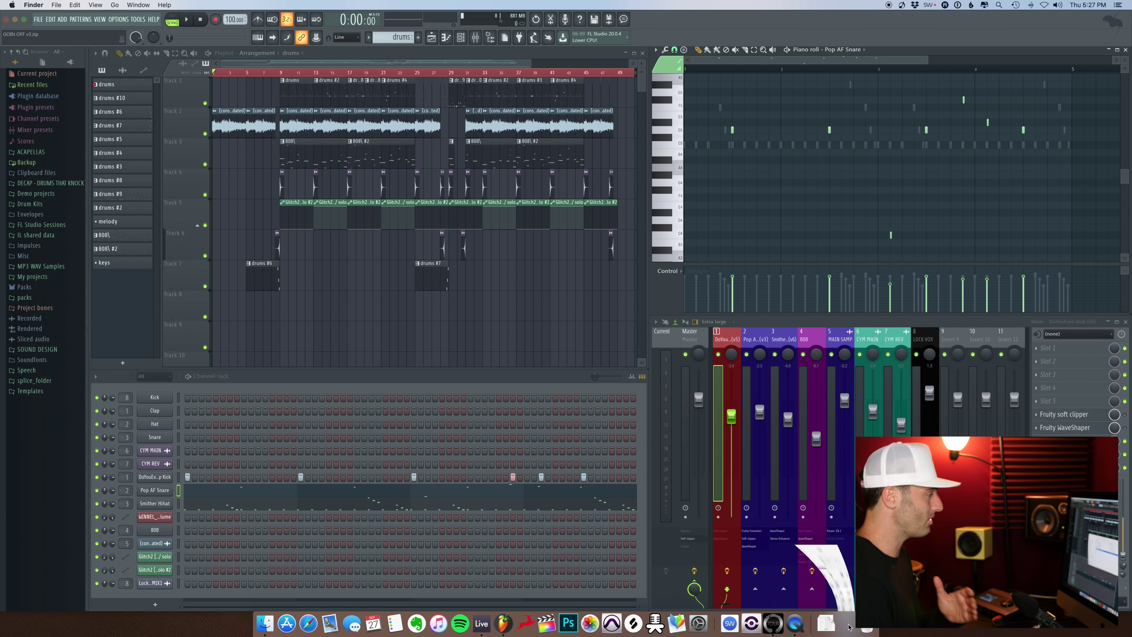
Preview Graves_154_music.wav from the GOIN OFF folder, then audition the consolidated sample clip.
left_click(825, 623)
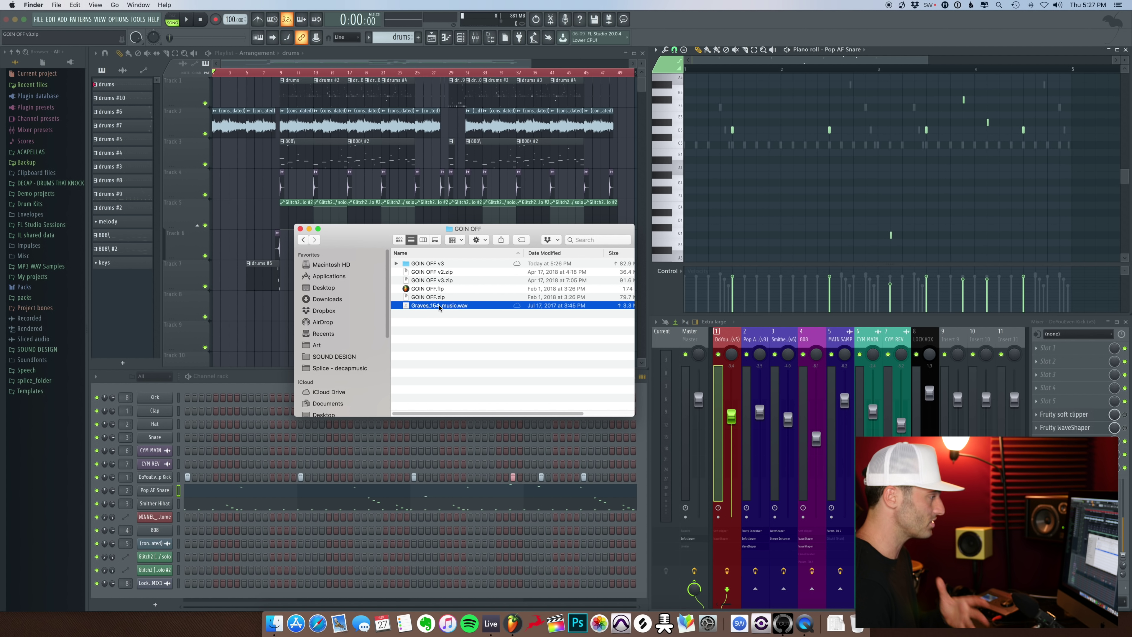
double_click(440, 307)
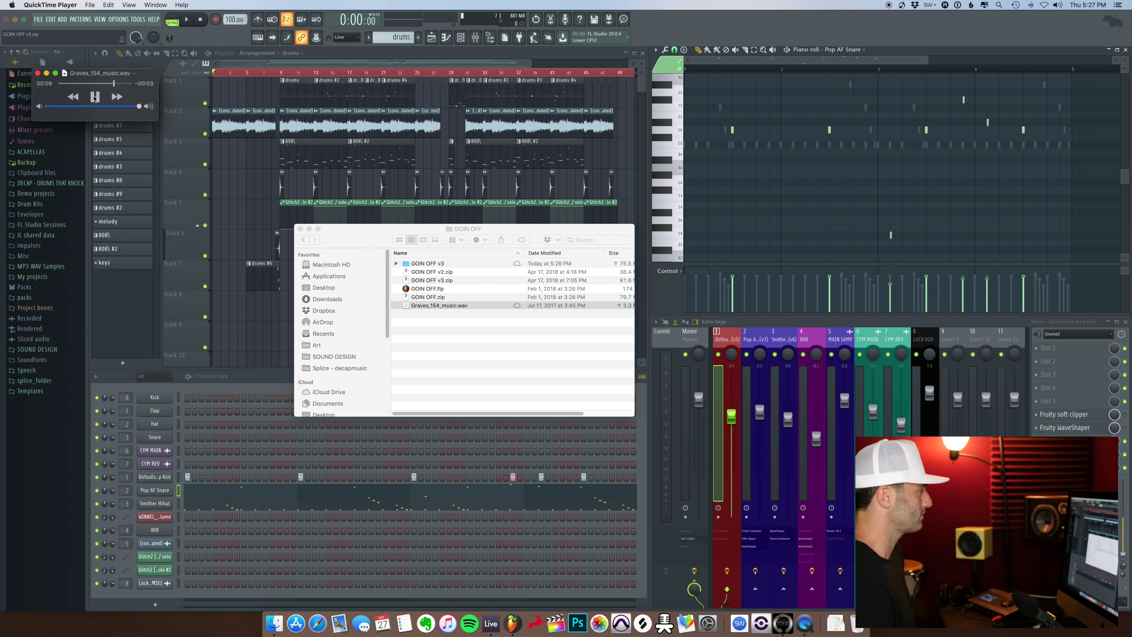
left_click(270, 146)
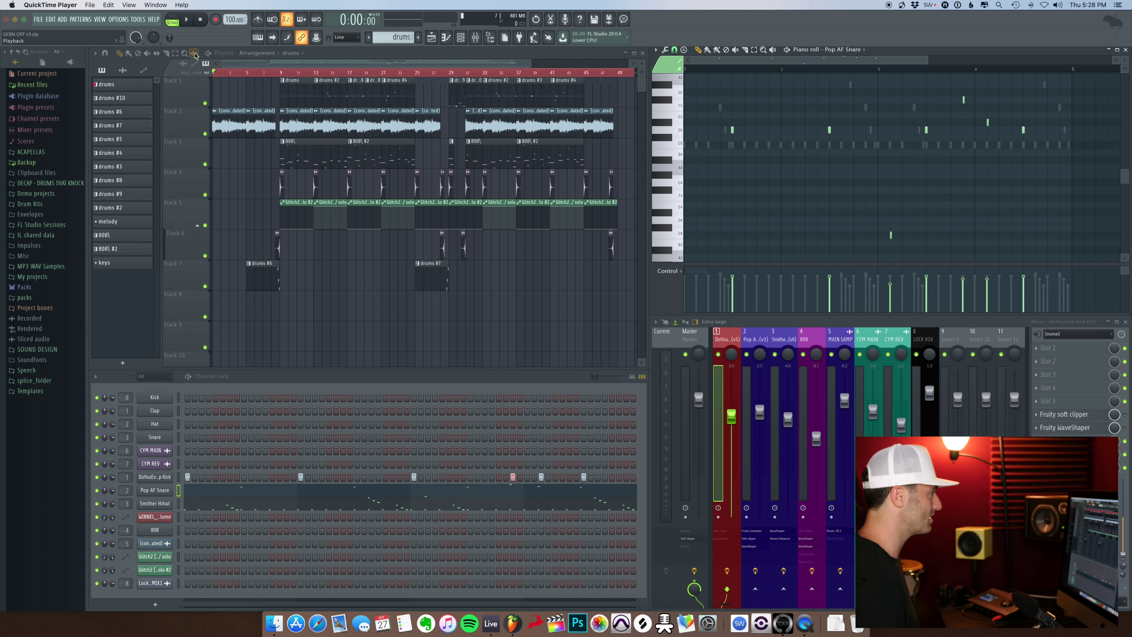
left_click(195, 54)
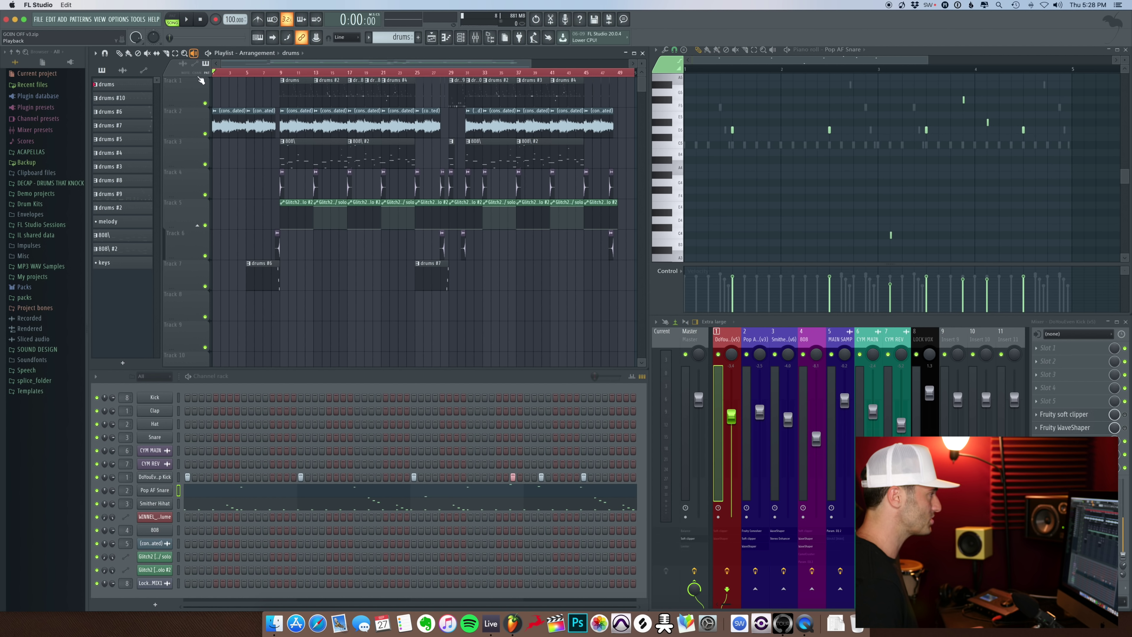
left_click(213, 126)
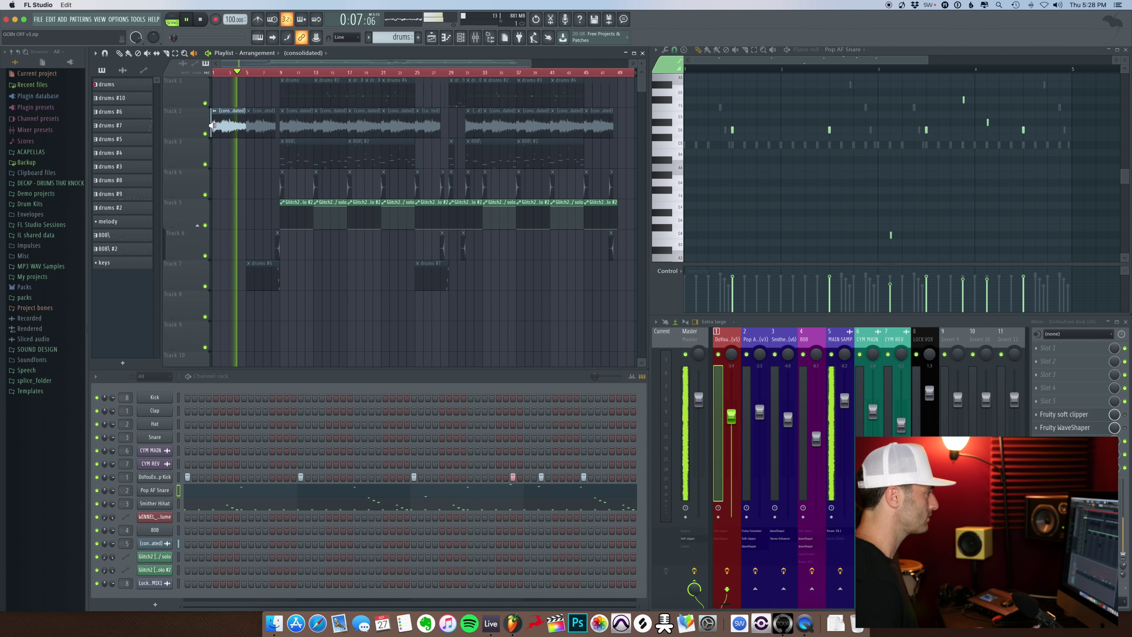
key("space")
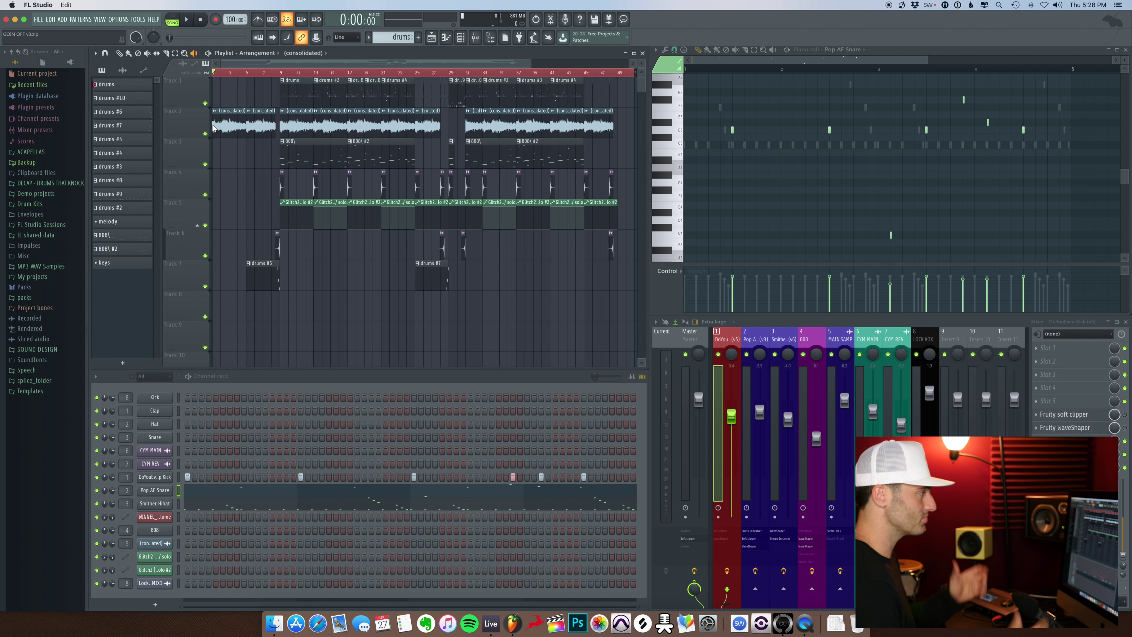
Mute the opening 808, Track 4 and Glitch clips and play the arrangement from bar 9.
left_click_drag(285, 147, 355, 215)
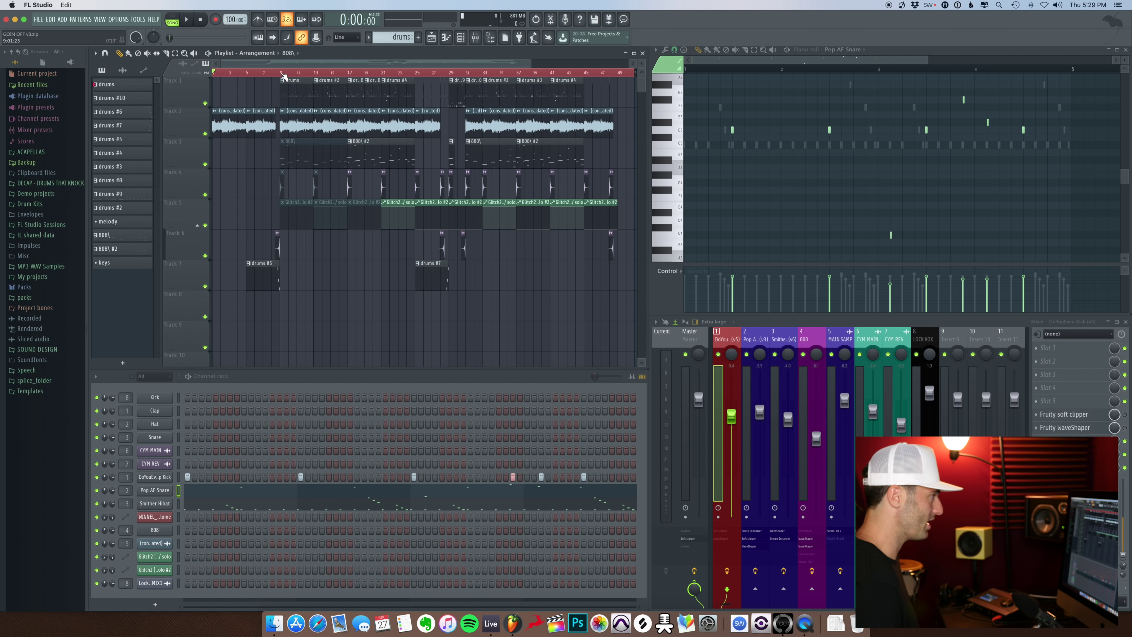
left_click(283, 75)
key("space")
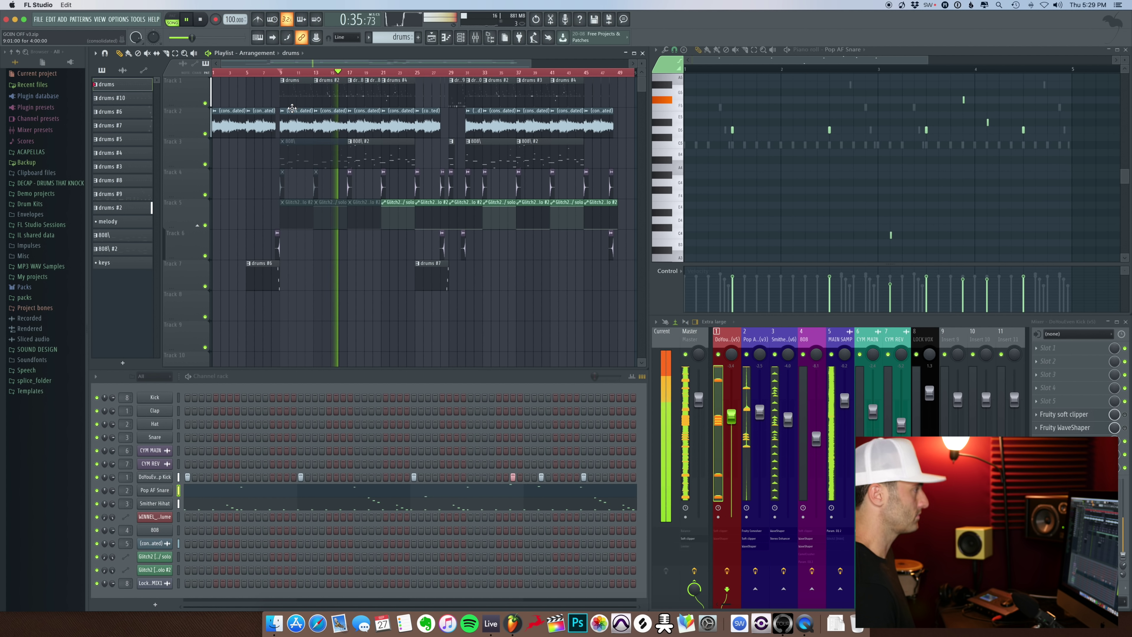
left_click(342, 97)
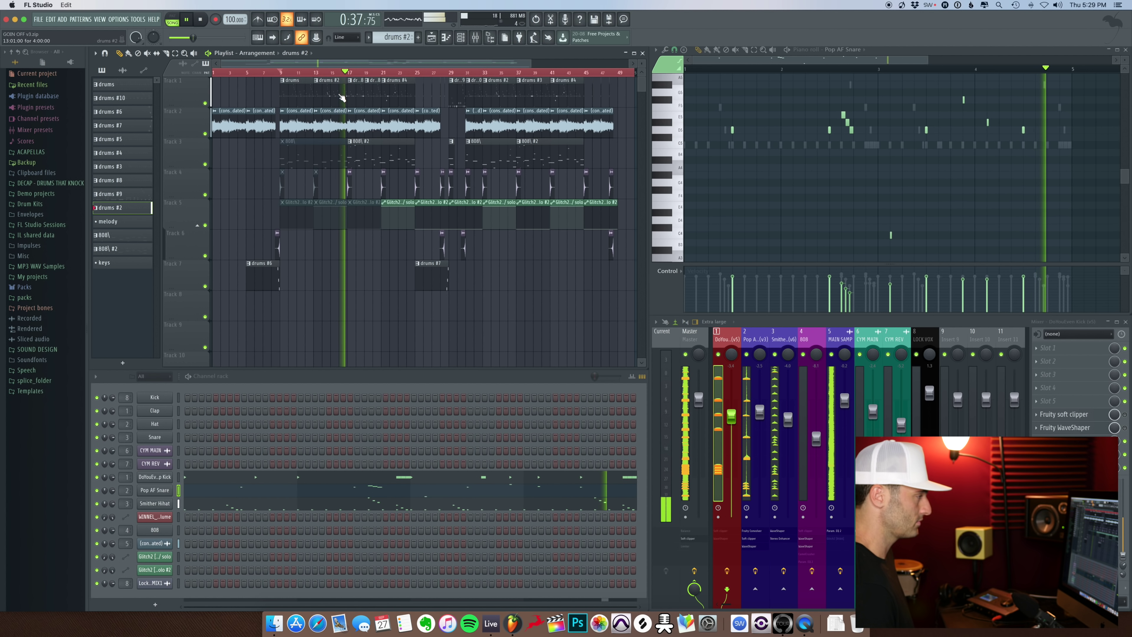
key("space")
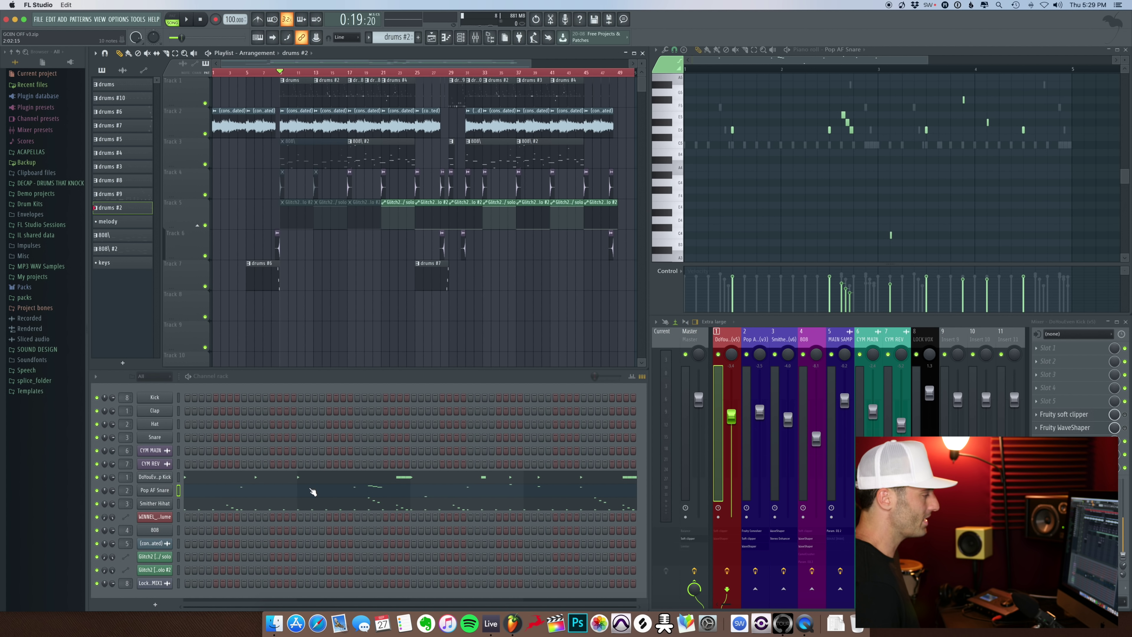
Reopen the Pop AF Snare piano roll, then view the Kick and Smither Hihat notes.
left_click(313, 495)
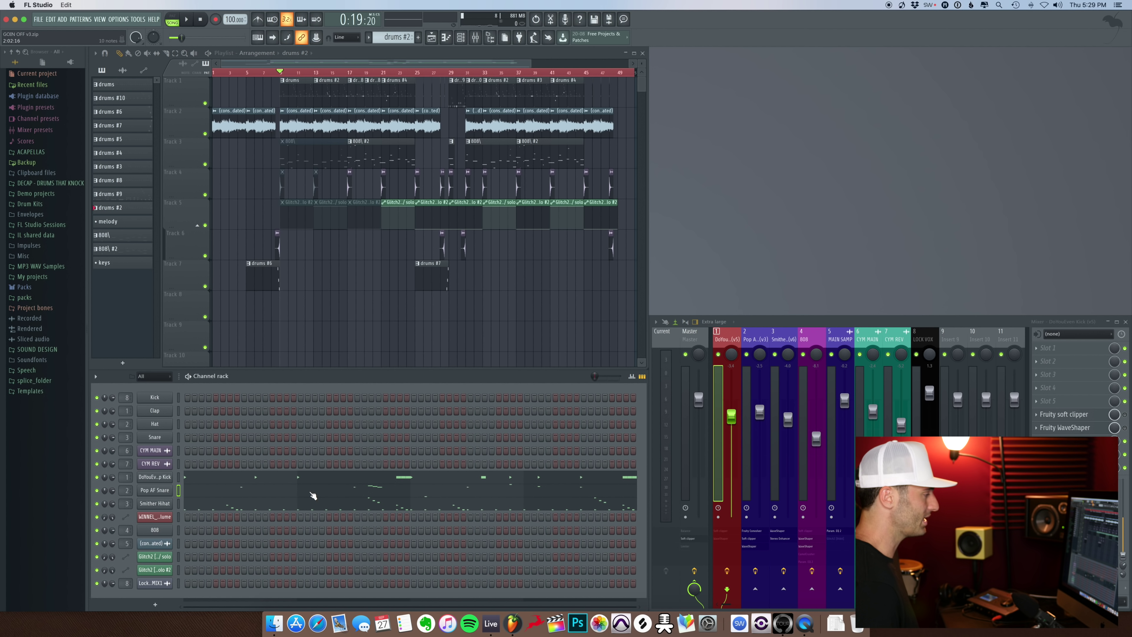
left_click(313, 495)
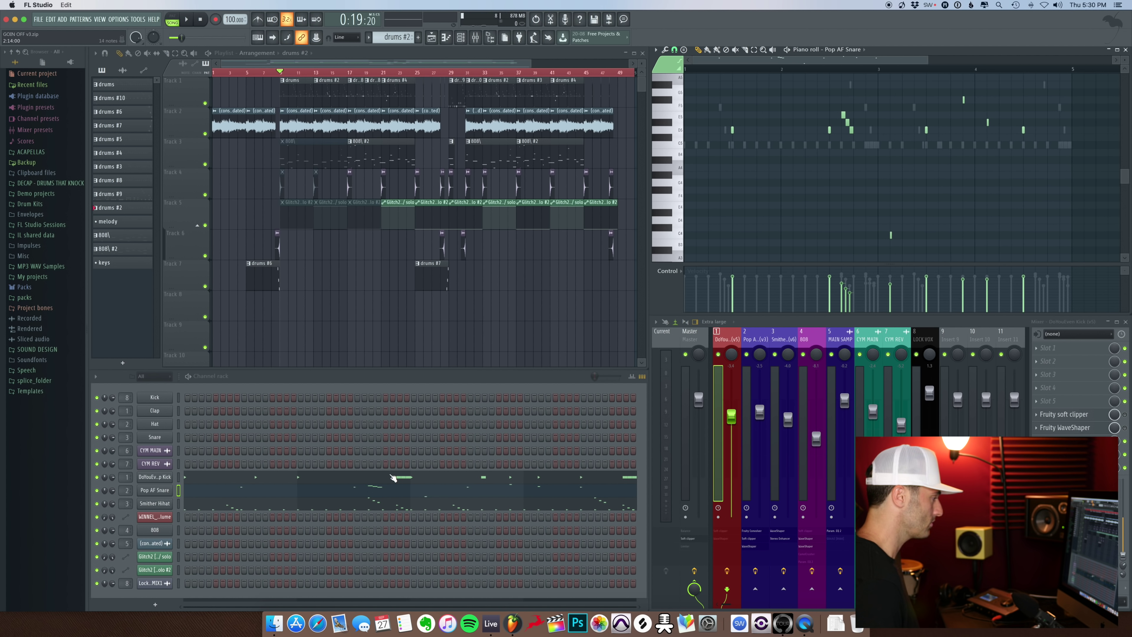
left_click(387, 480)
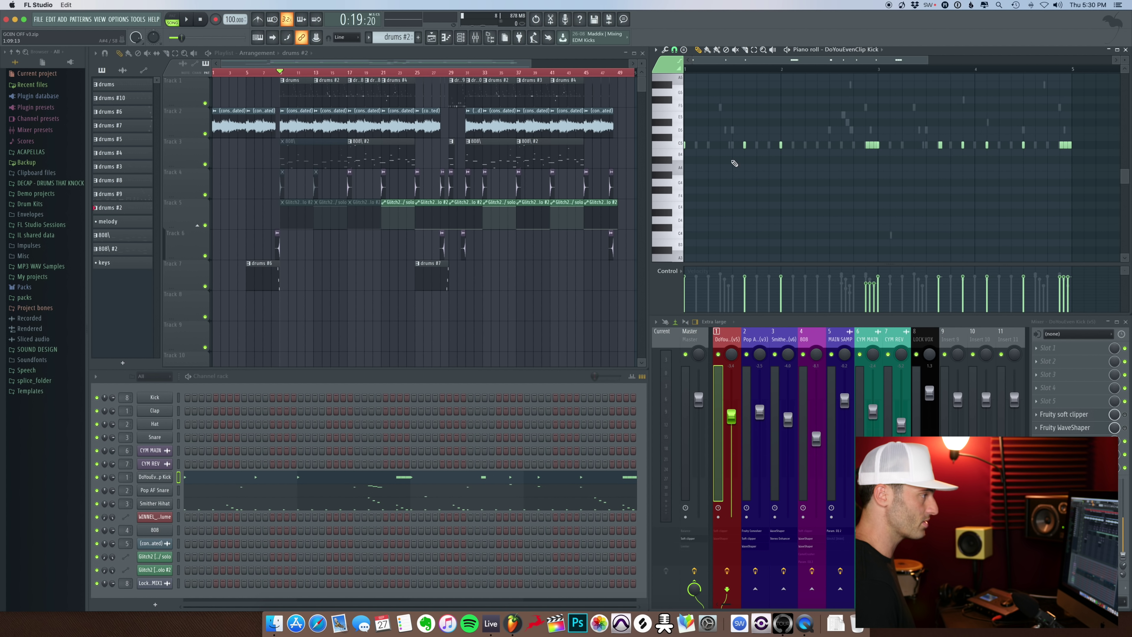
left_click(501, 504)
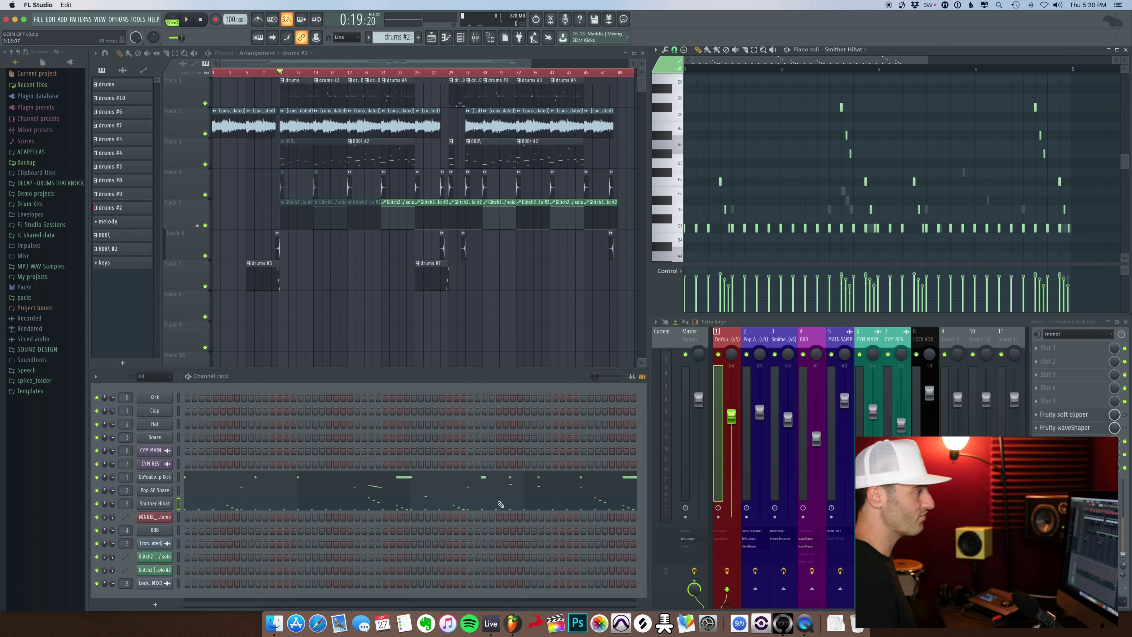
Select the 808\ clip on Track 3 and play the song from bar 9.
left_click(313, 154)
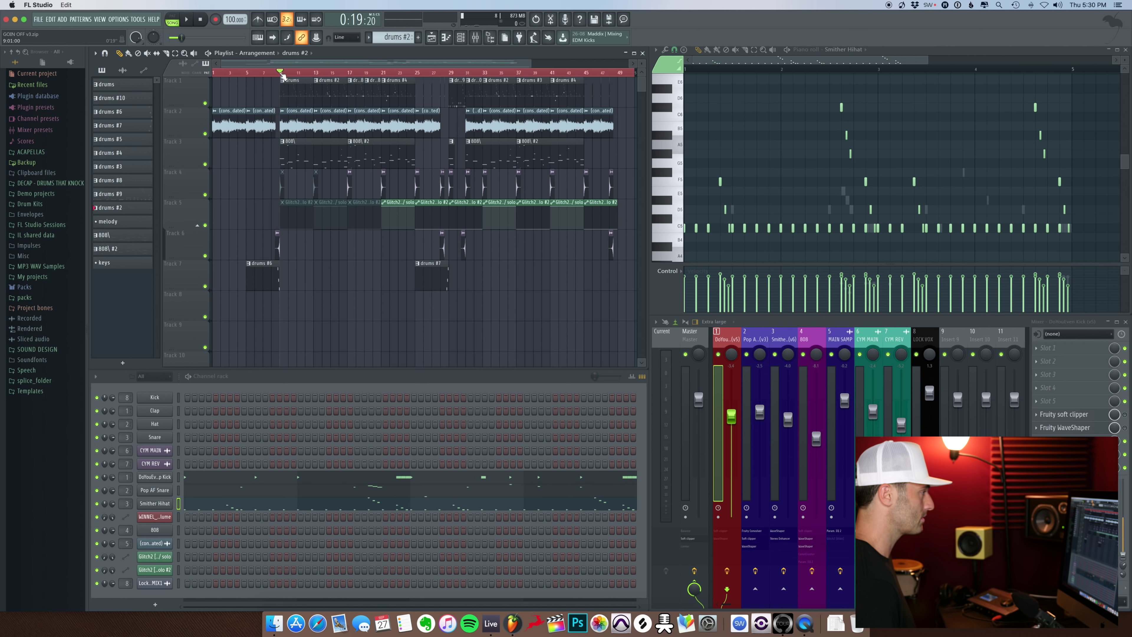
key("space")
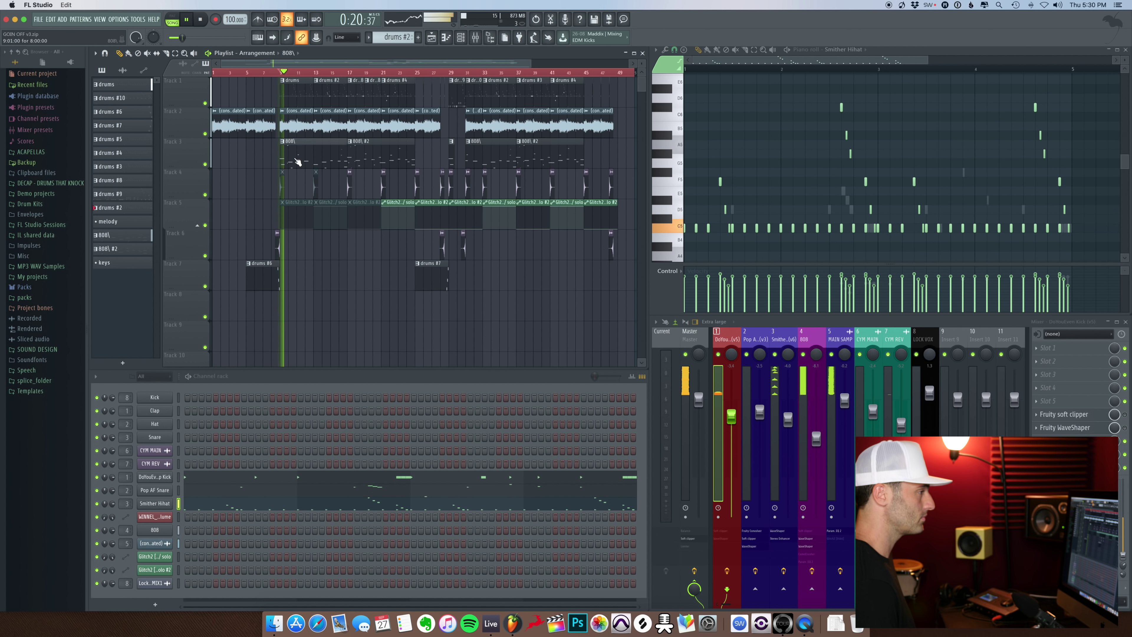
left_click(298, 159)
scroll(885, 157, "down", 2)
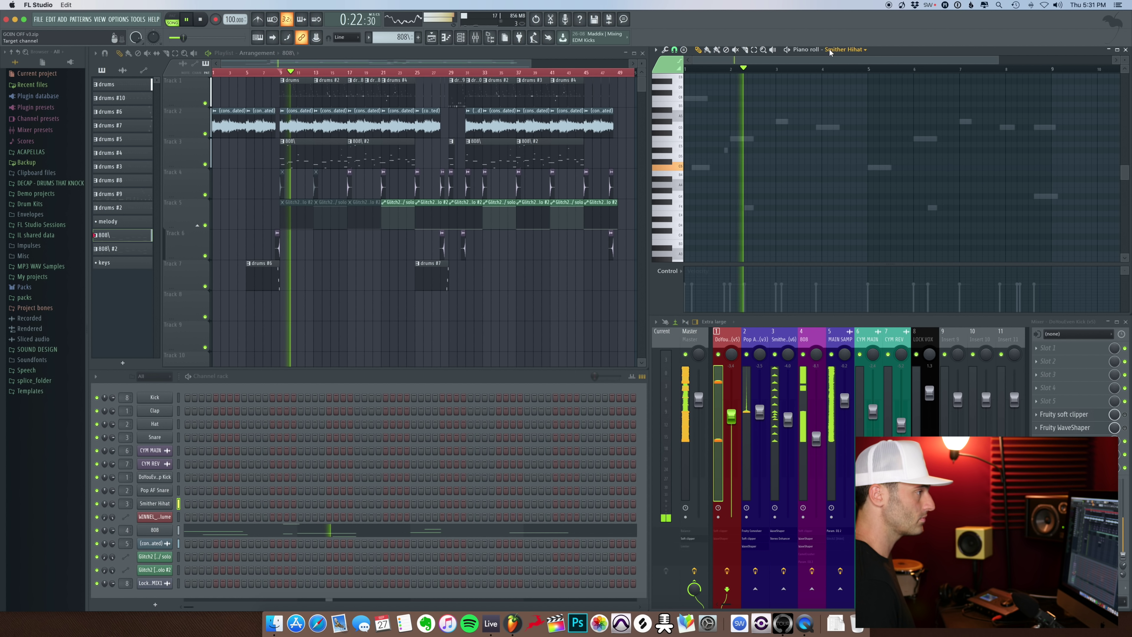
Show the 808 channel in the piano roll, advance to pattern 808\ #2, then stop.
left_click(845, 49)
left_click(846, 102)
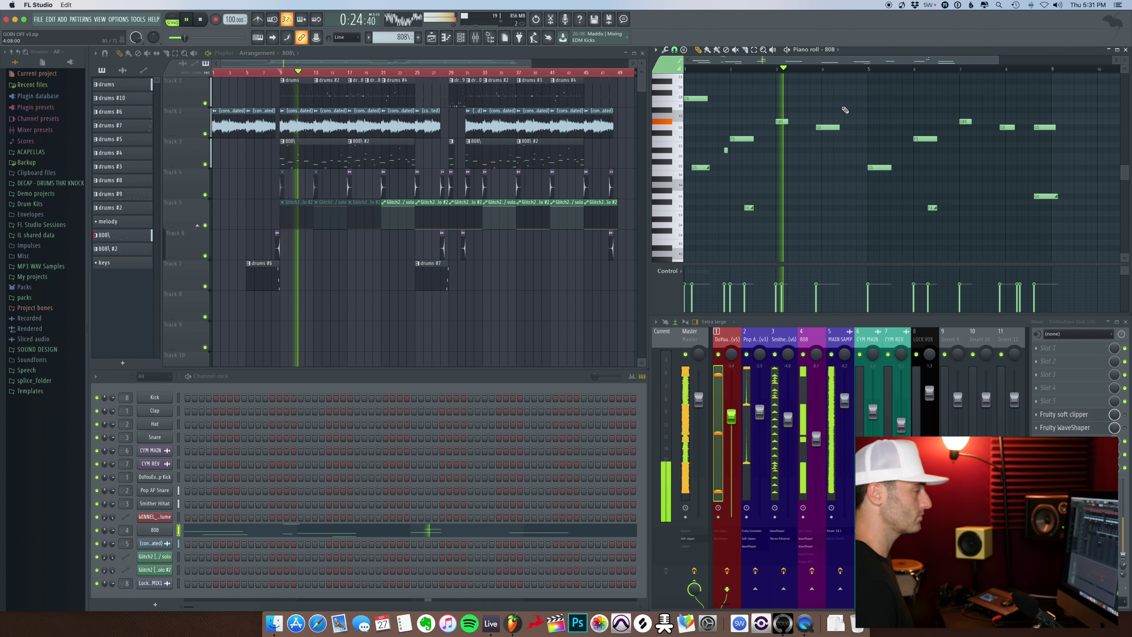
scroll(816, 202, "down", 2)
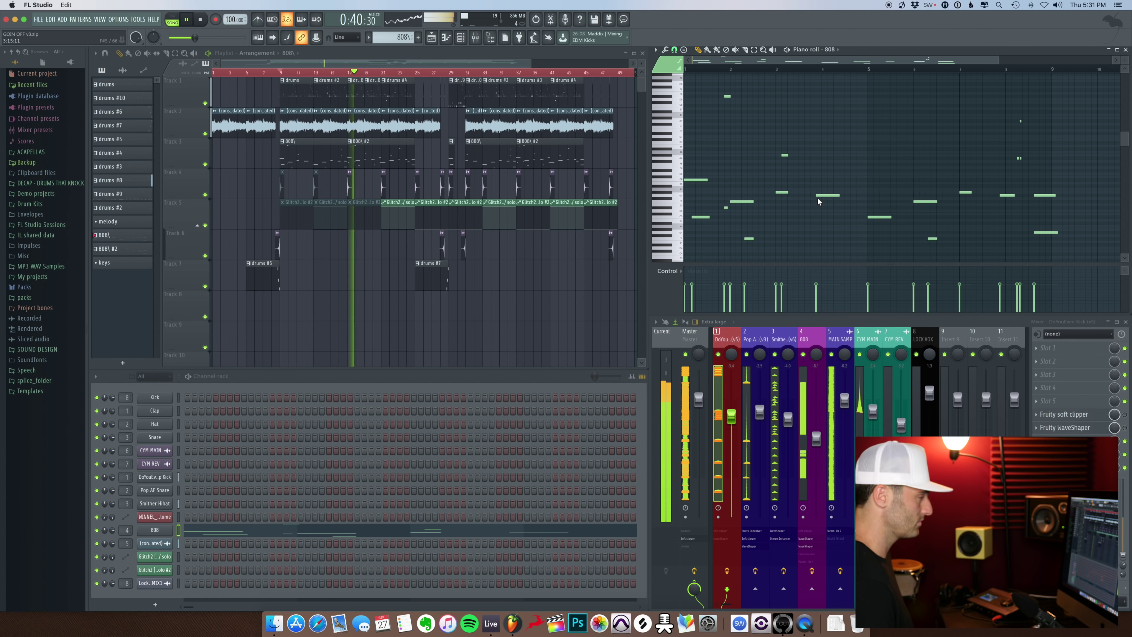
key("KP_Add")
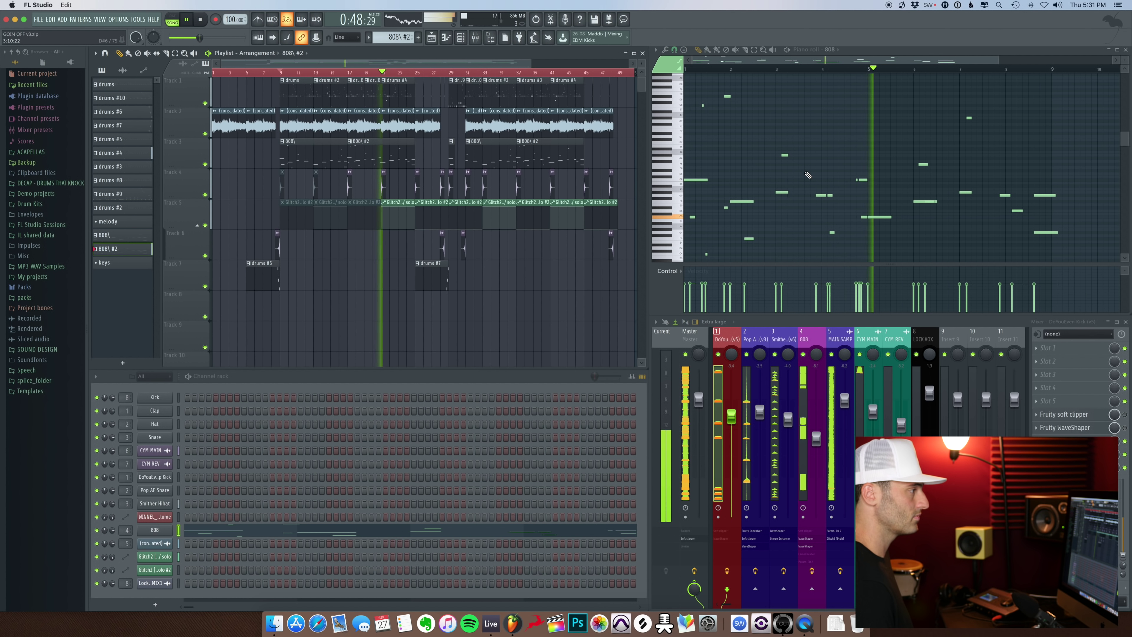
key("space")
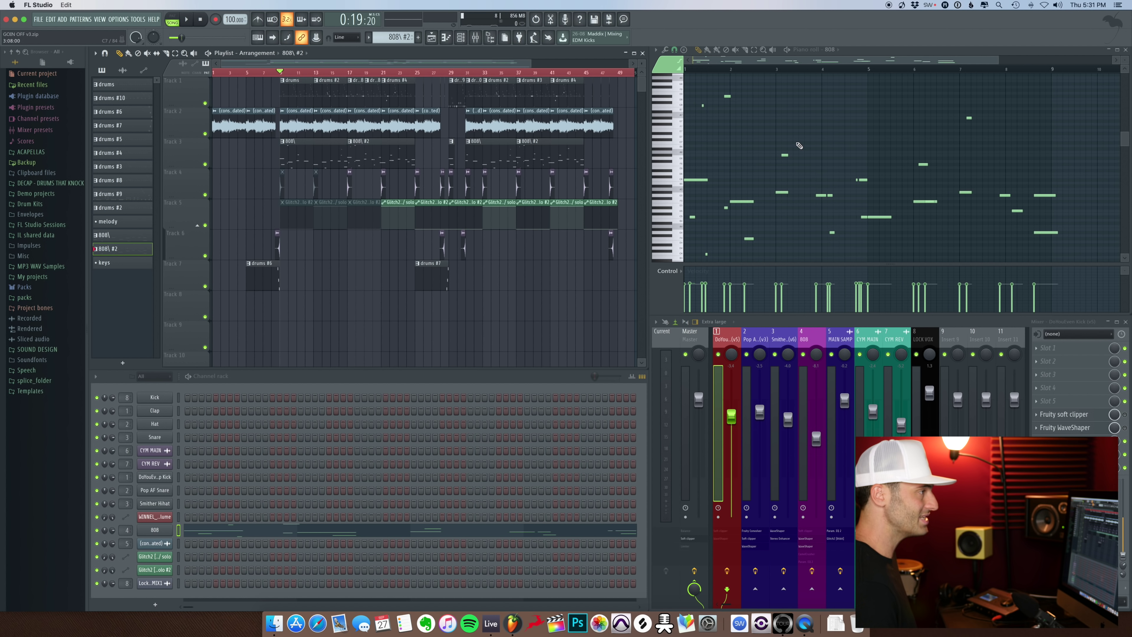
double_click(800, 50)
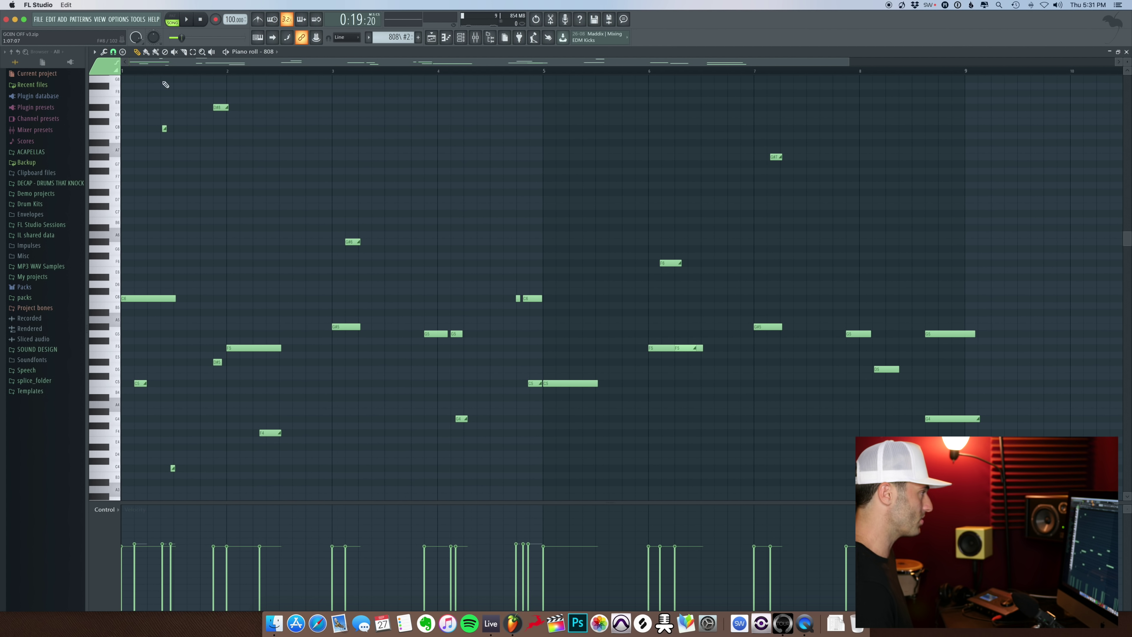
key("space")
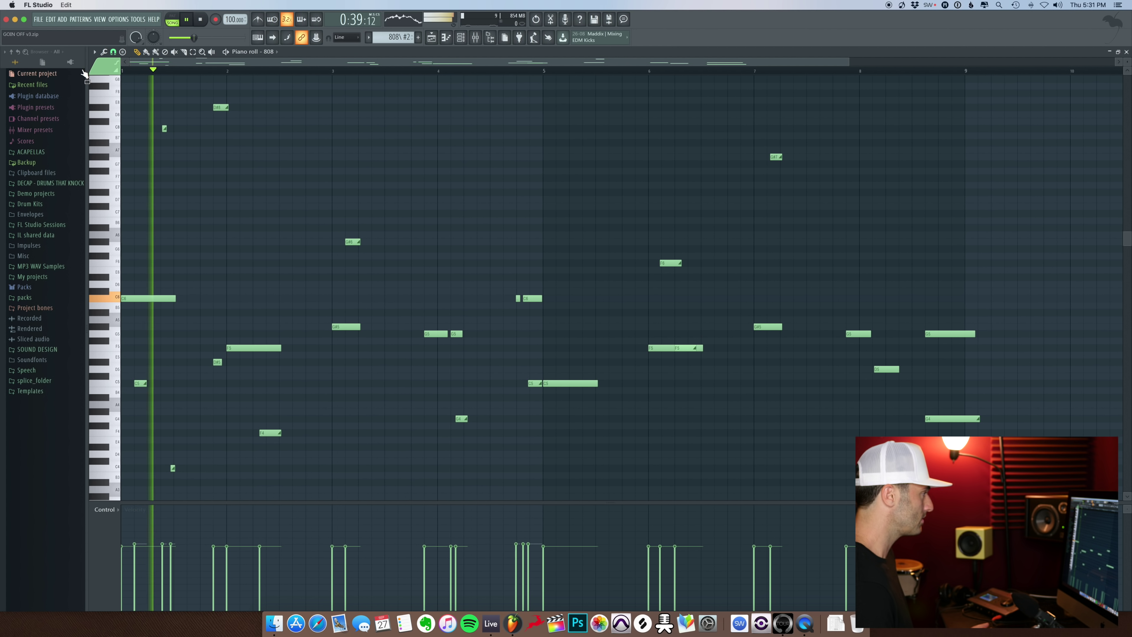
key("space")
left_click(137, 384)
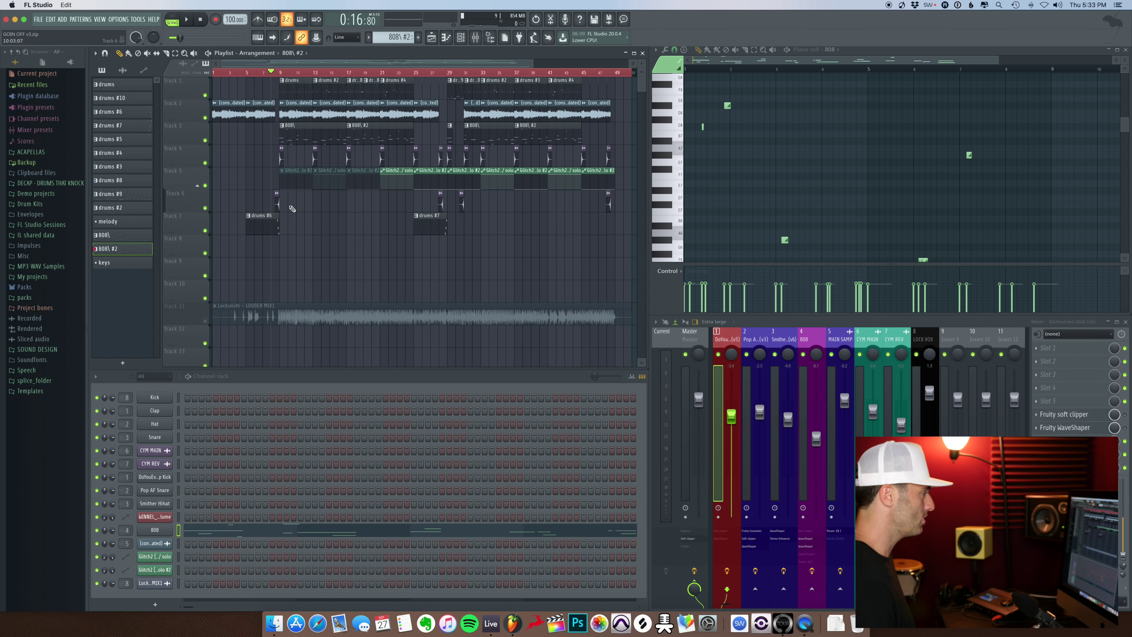
Zoom in on the cymbal clips around bars 7–10 and play from just before CYM MAIN.
left_click_drag(294, 212, 263, 144)
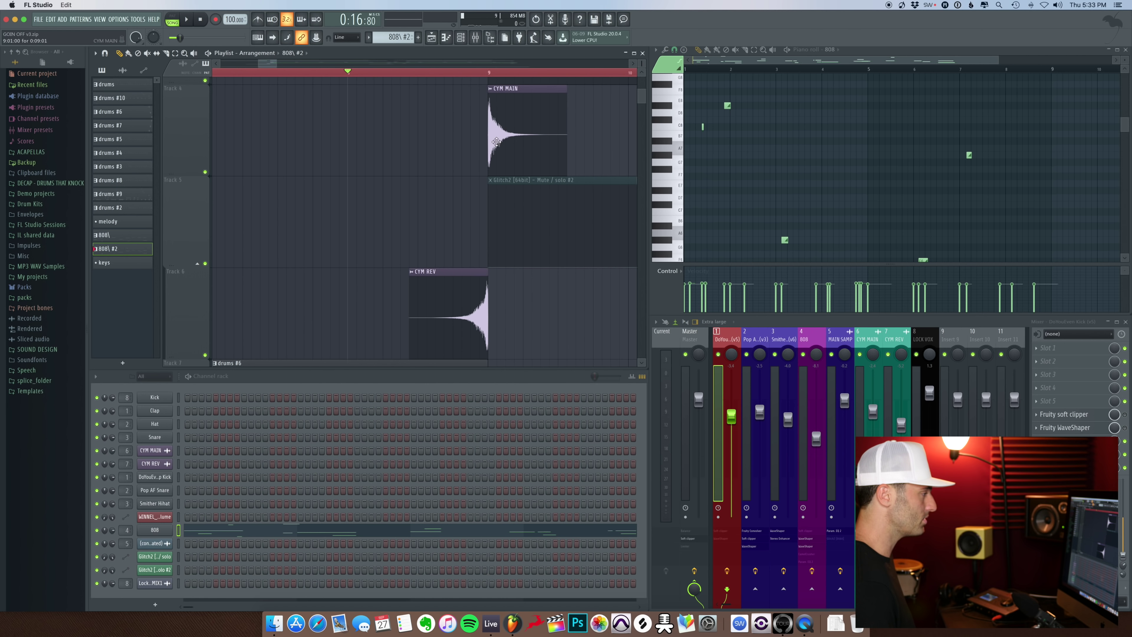
left_click_drag(394, 72, 397, 76)
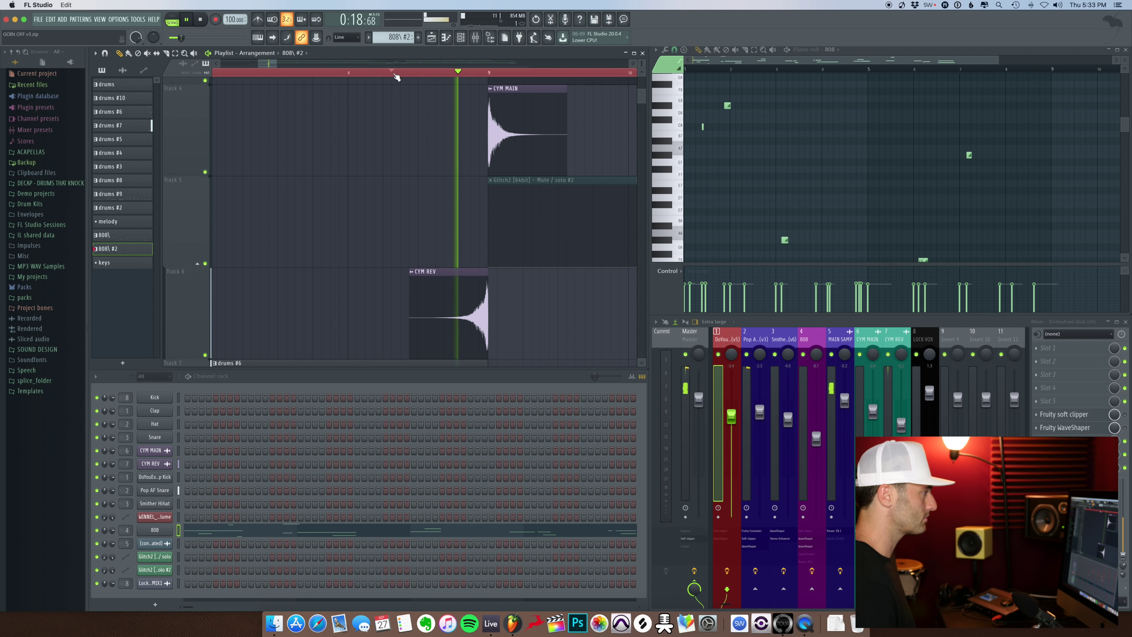
key("space")
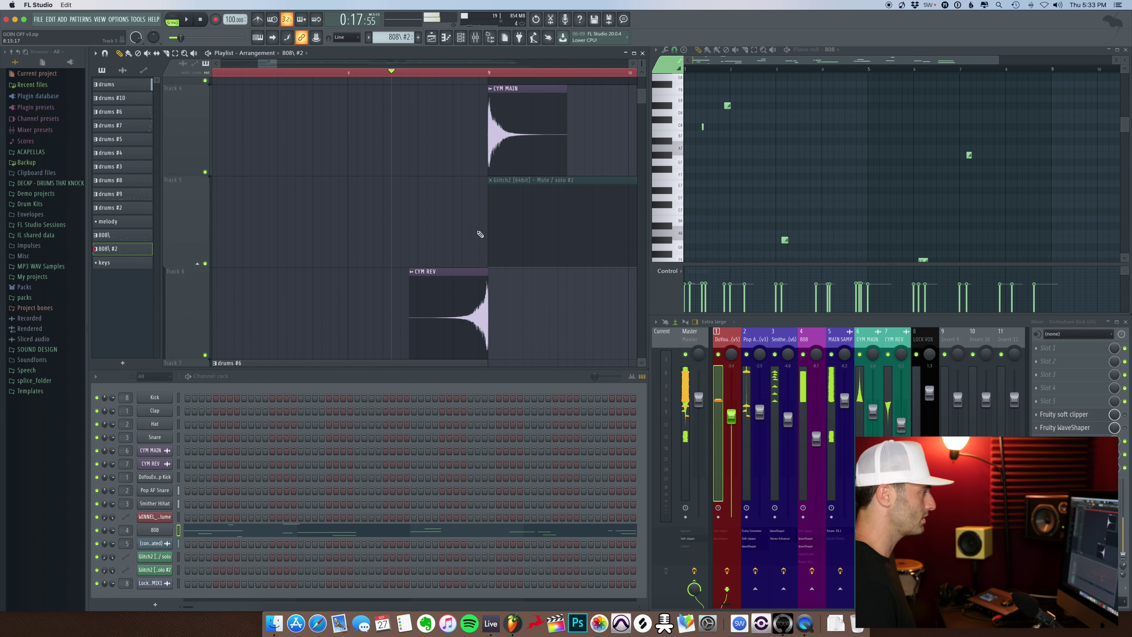
Make drums #6 the current pattern and play the section back once.
scroll(461, 253, "down", 2)
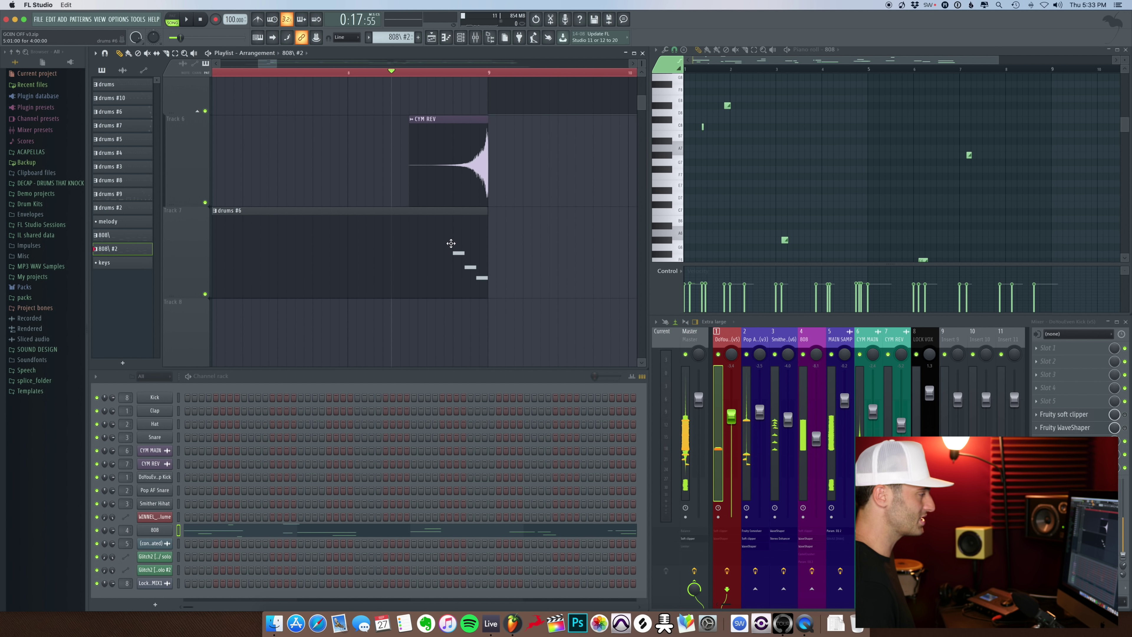
left_click(459, 253)
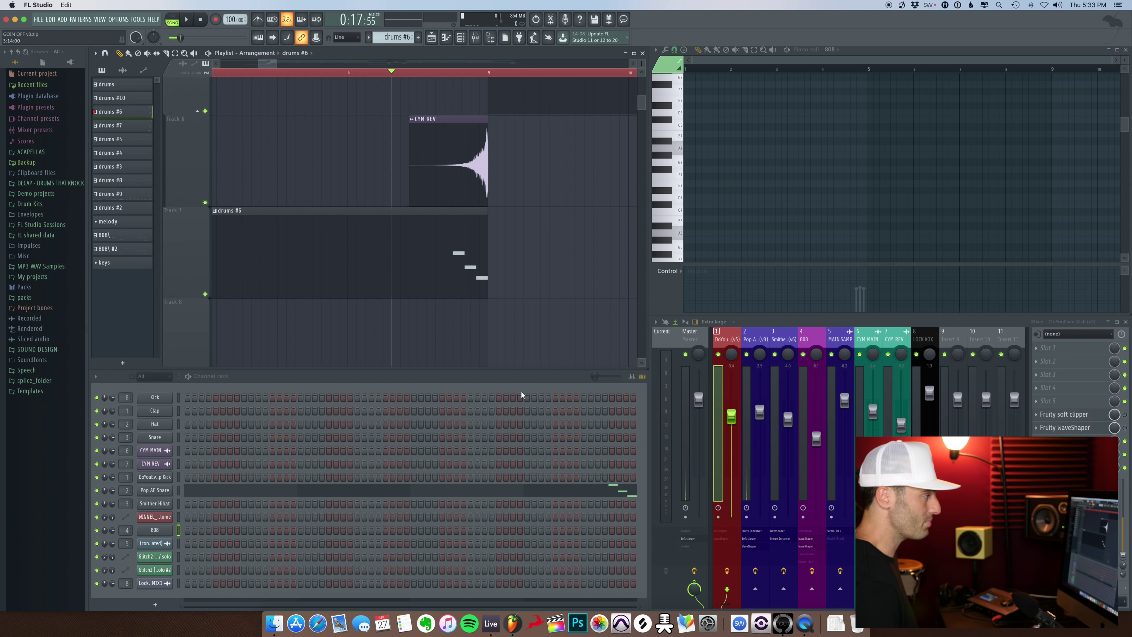
key("space")
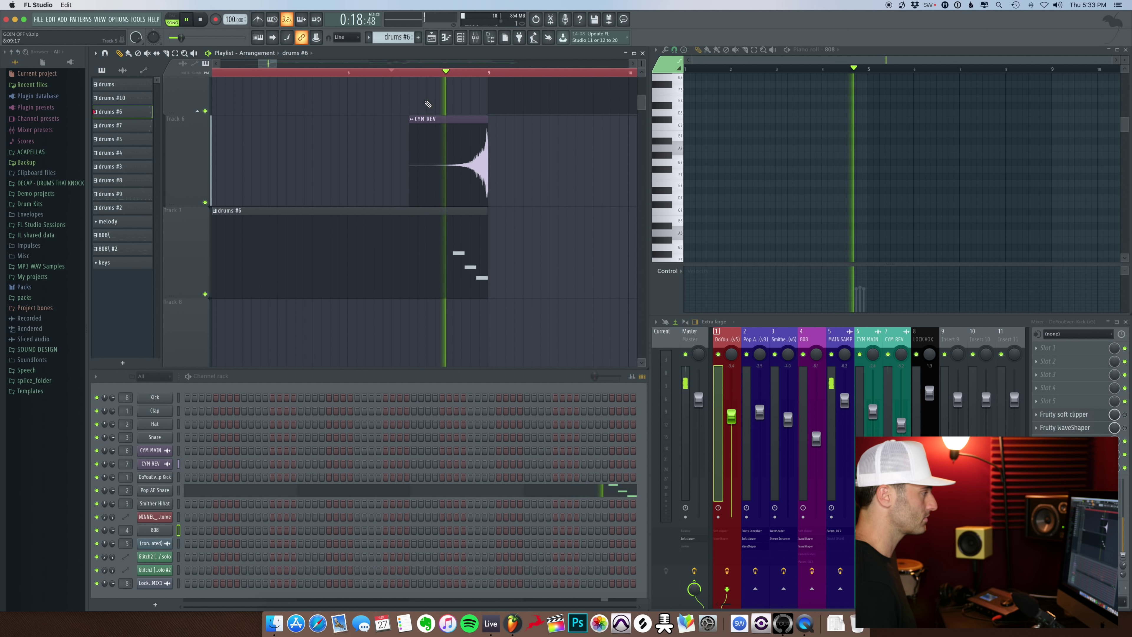
key("space")
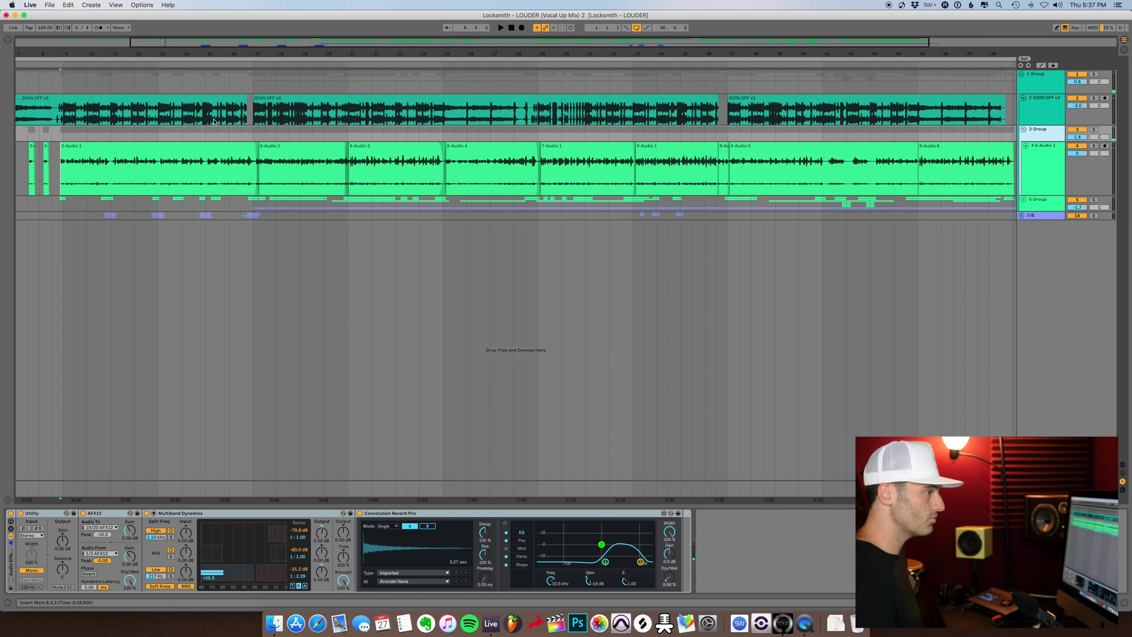
Select the third GOIN OFF v3 clip and the 6-Audio 1 track, then view the 7/8 track's FabFilter.
left_click(810, 121)
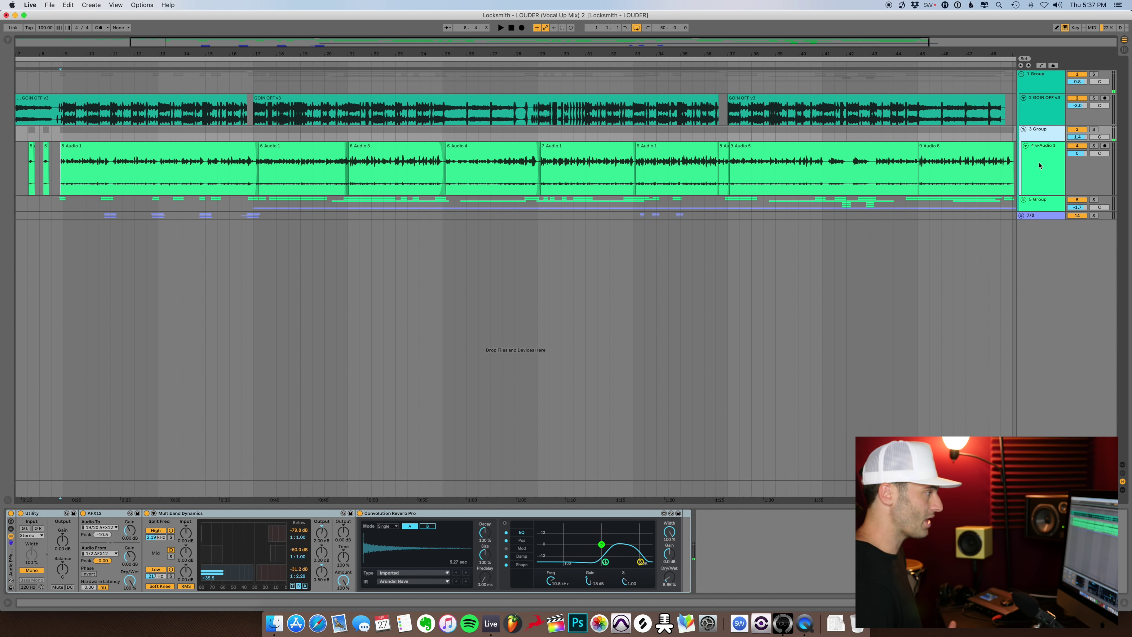
left_click(221, 178)
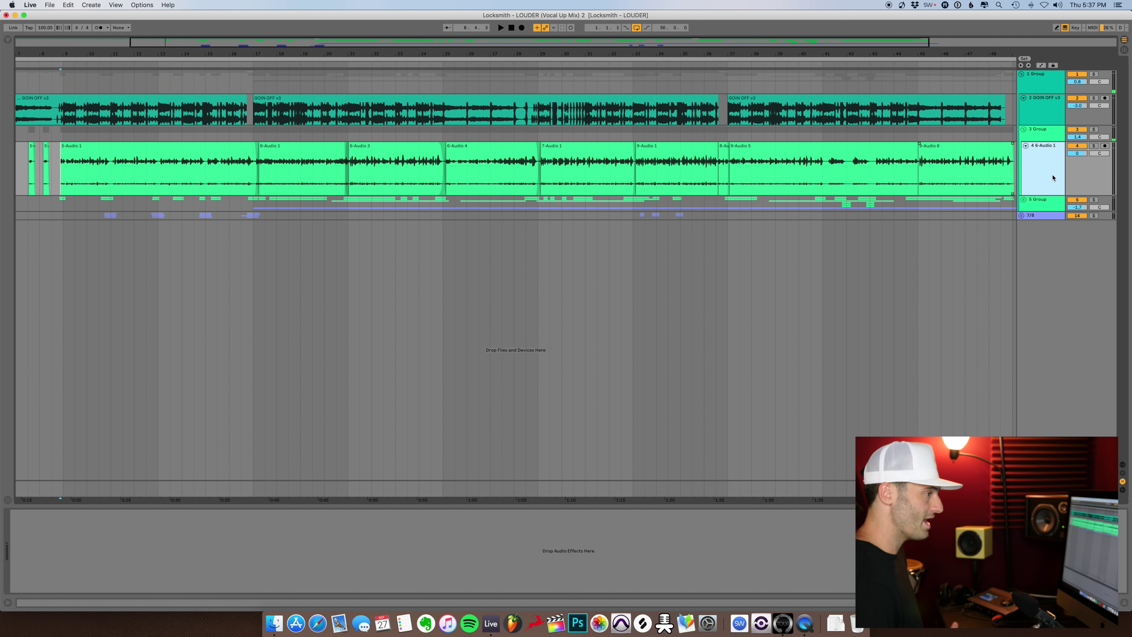
left_click(1029, 216)
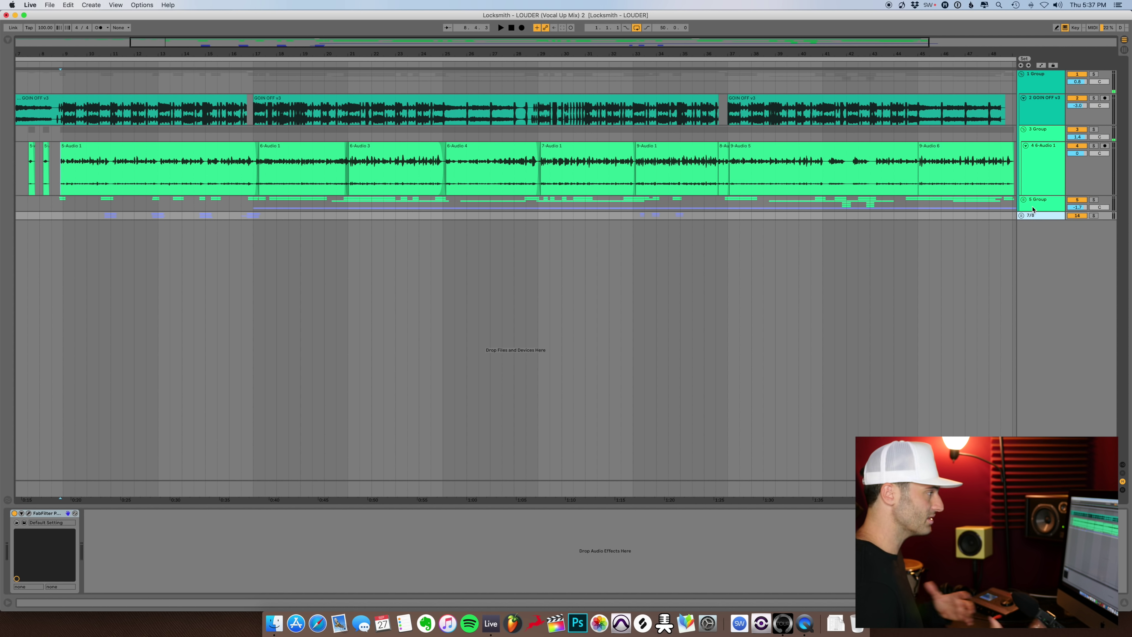
Bypass the 3 Group Audio Effect Rack and play the unprocessed vocals.
left_click(1043, 167)
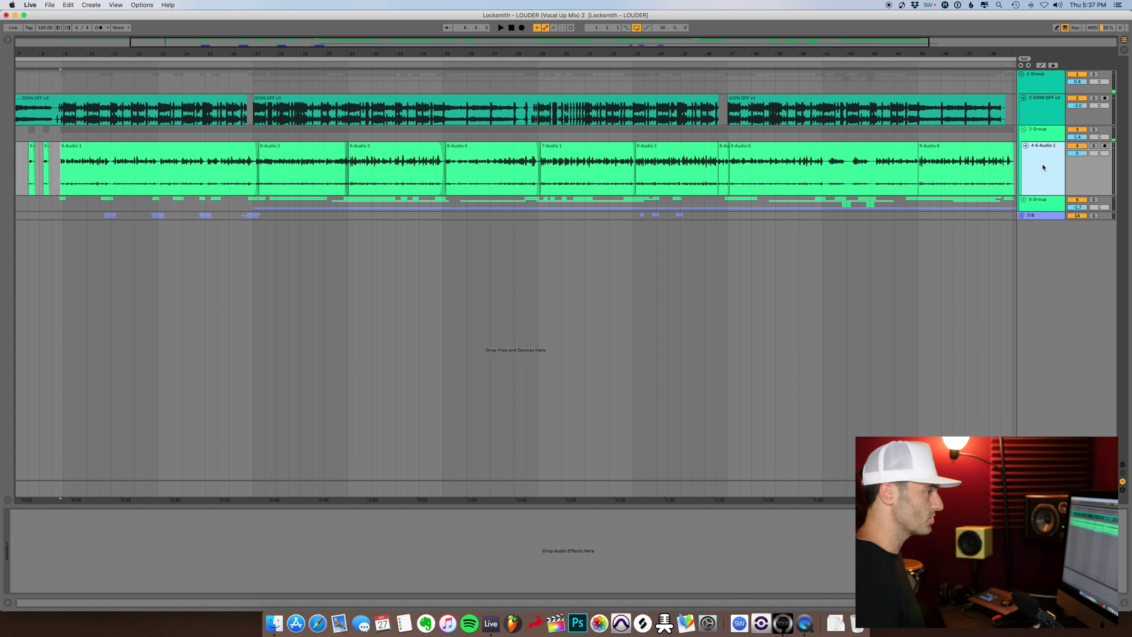
left_click(1049, 135)
left_click(11, 514)
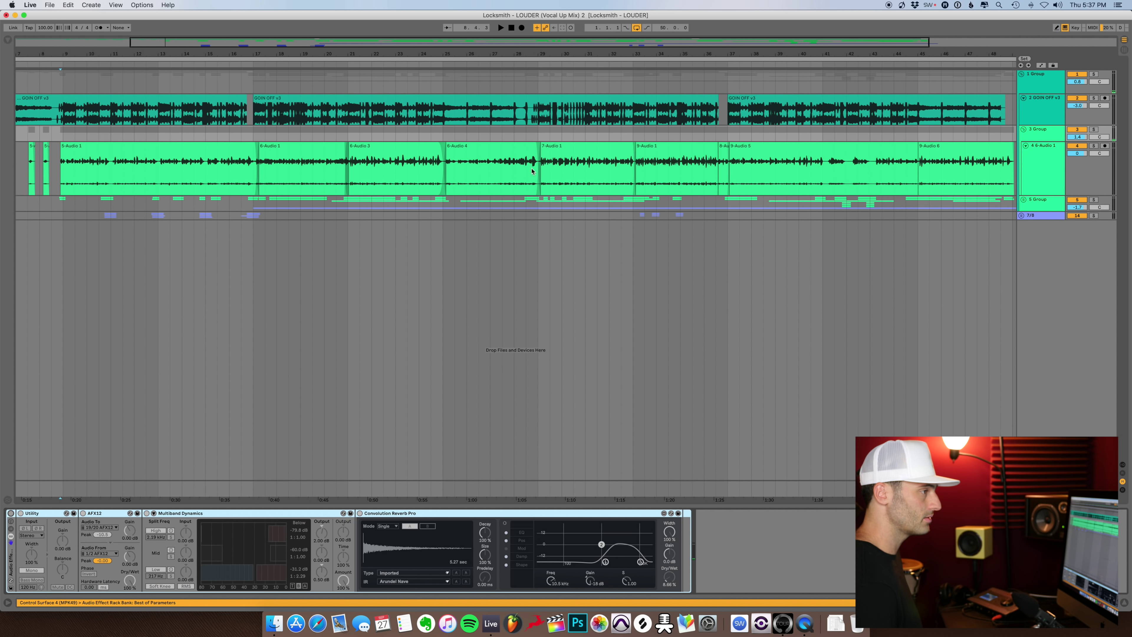
left_click(62, 180)
key("space")
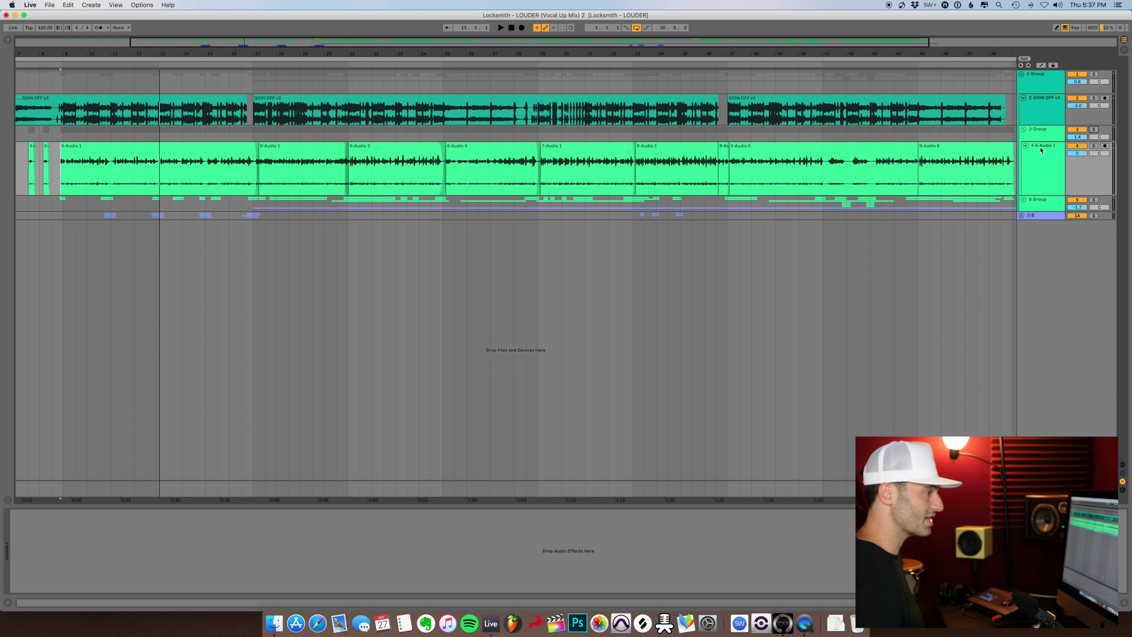
Turn the 3 Group effect rack back on and inspect its Utility and AFX12 devices.
left_click(1051, 137)
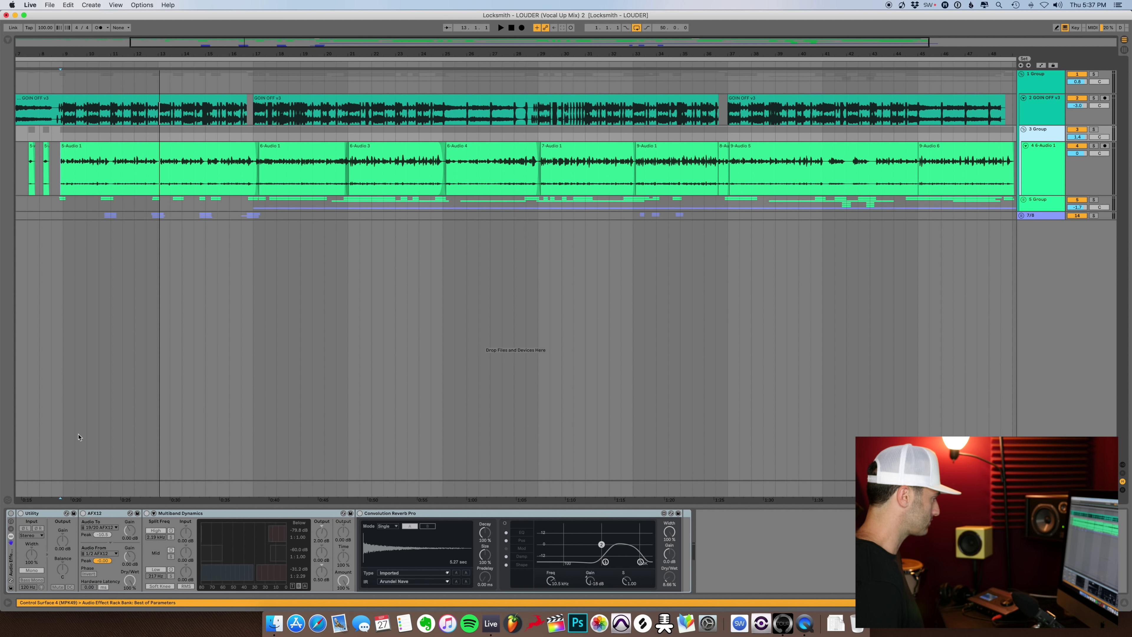
left_click(11, 514)
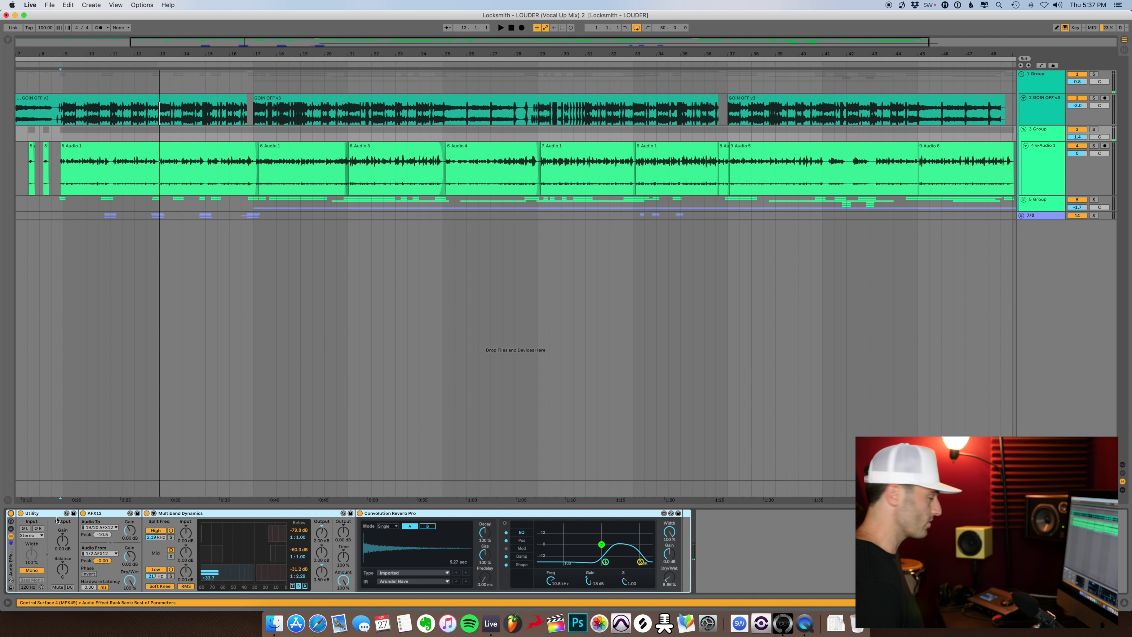
left_click(40, 515)
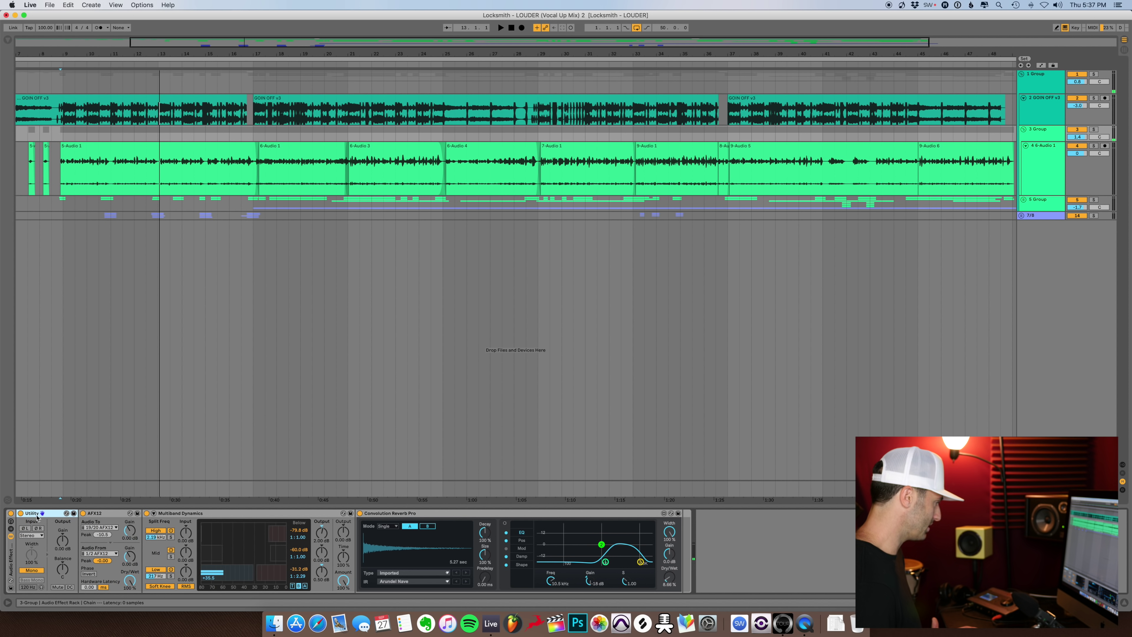
left_click(107, 515)
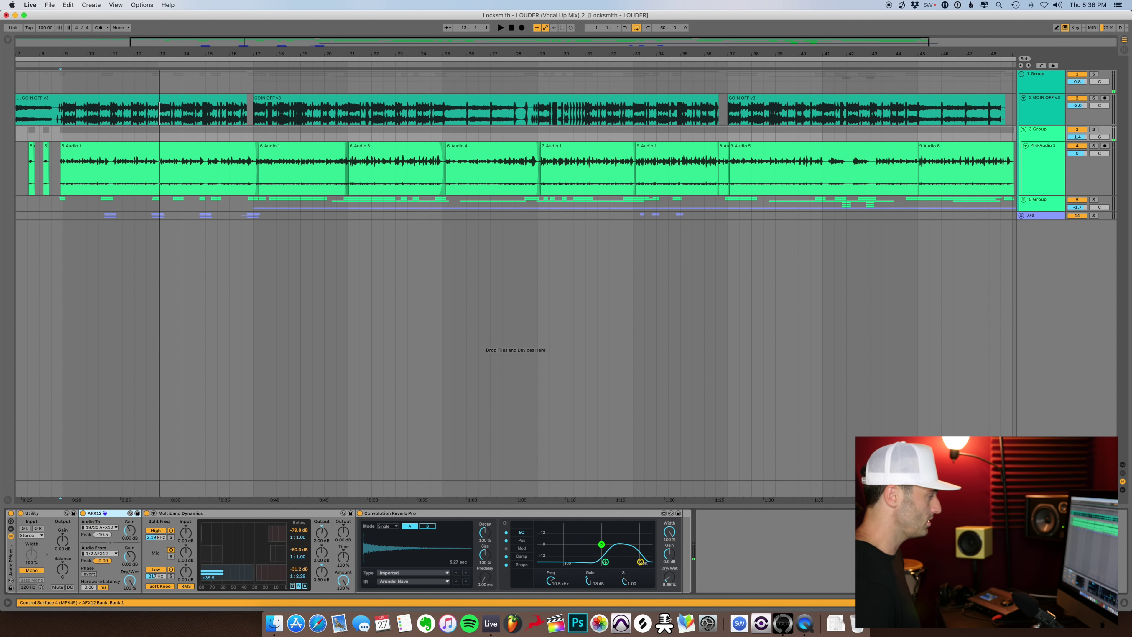
left_click(787, 624)
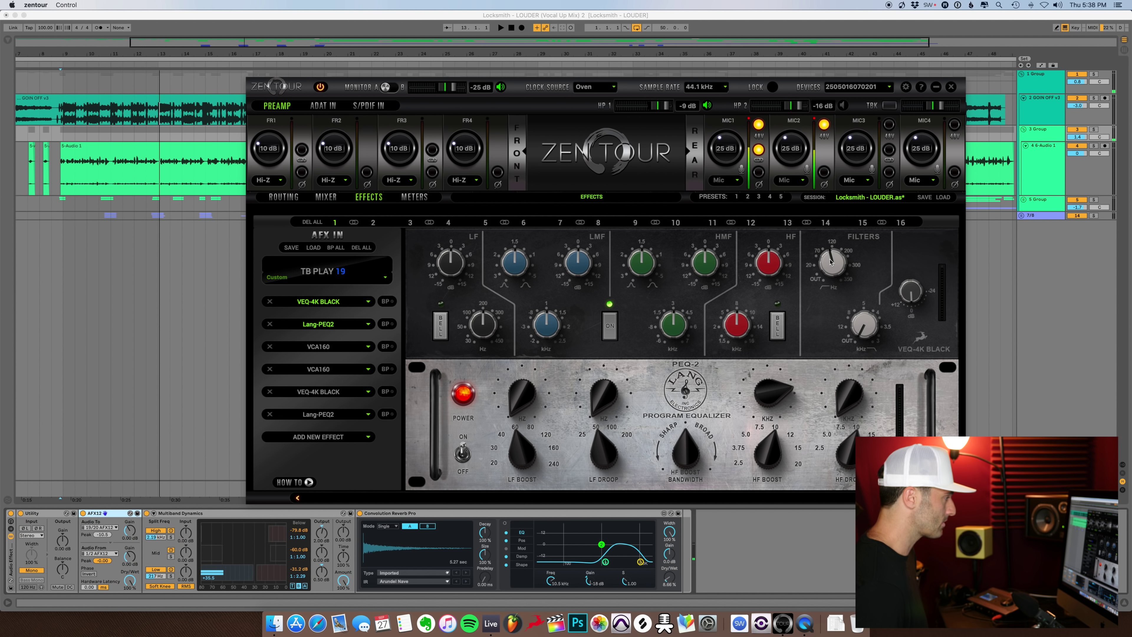
left_click(320, 346)
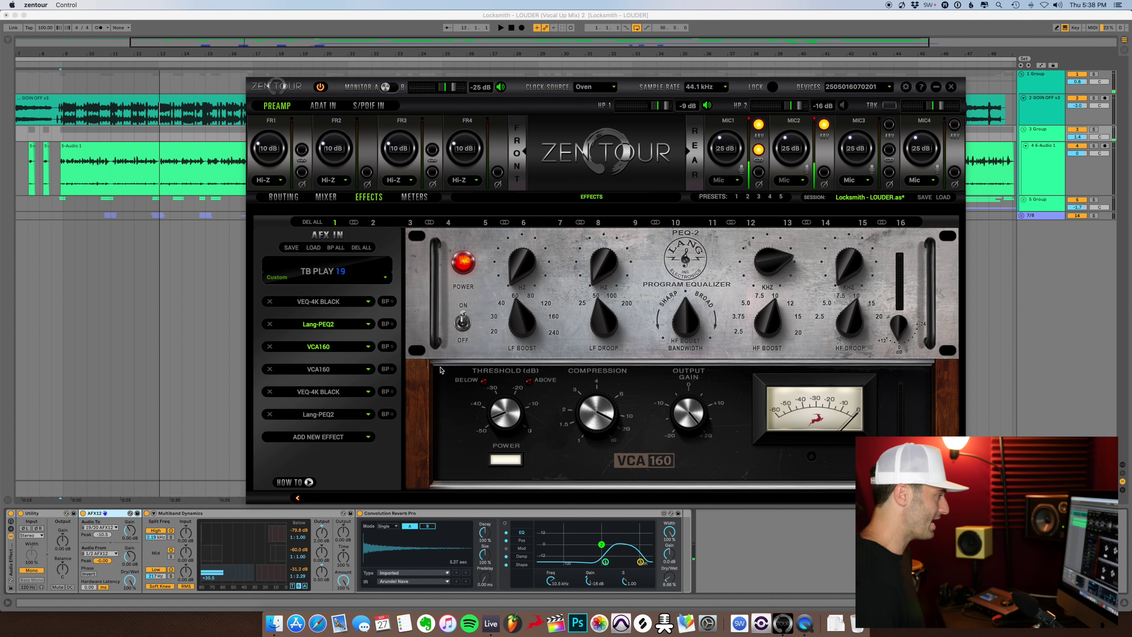
left_click(319, 369)
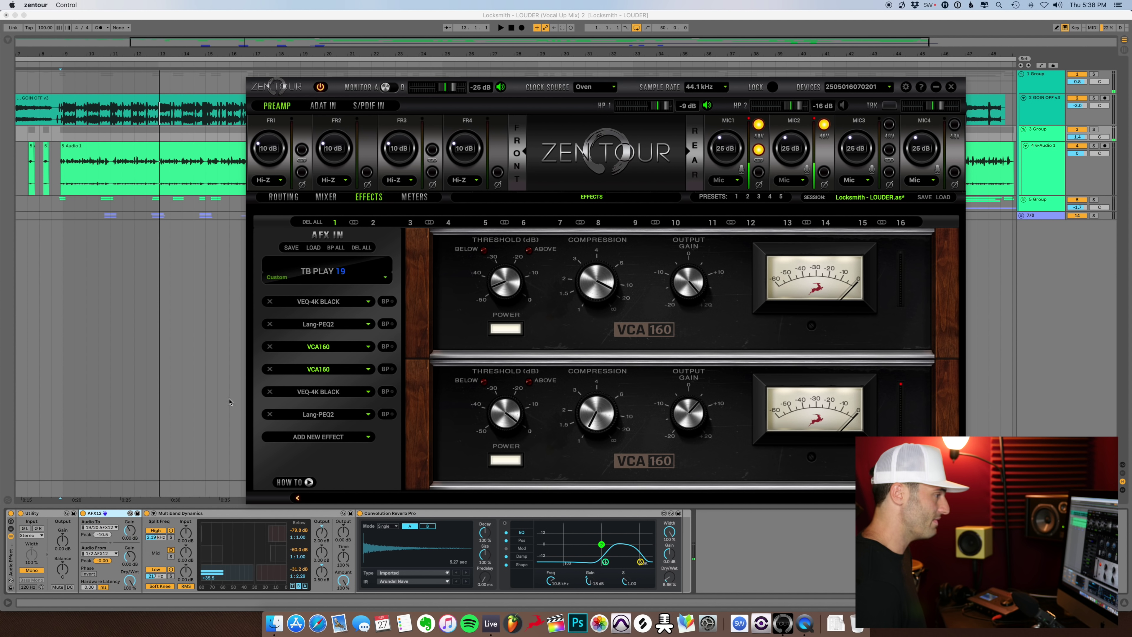
left_click(339, 392)
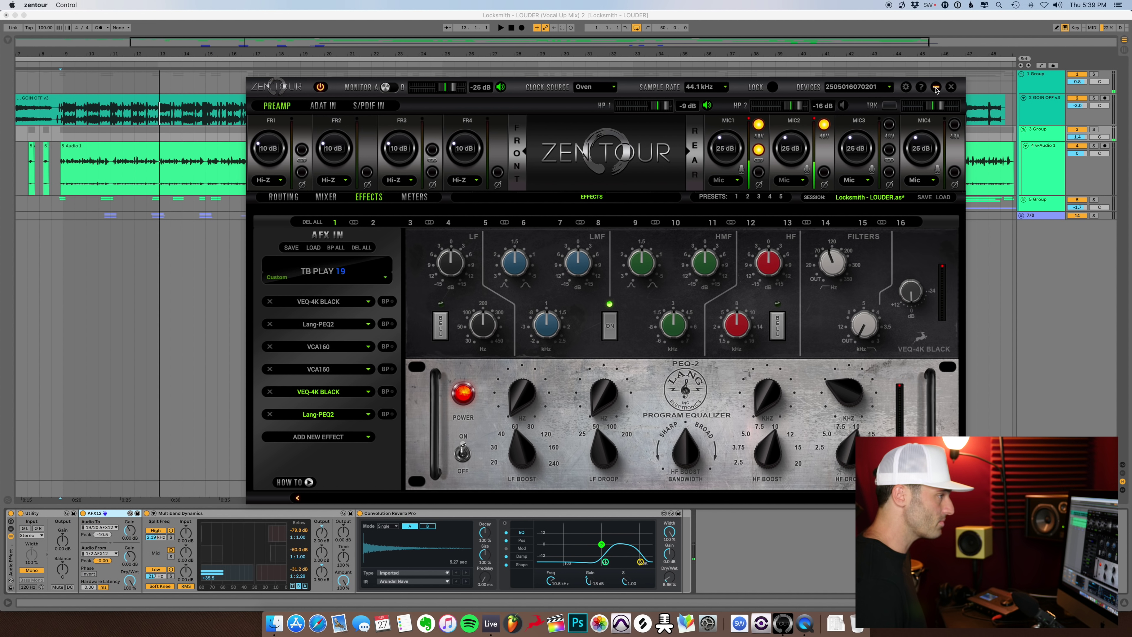
left_click(936, 88)
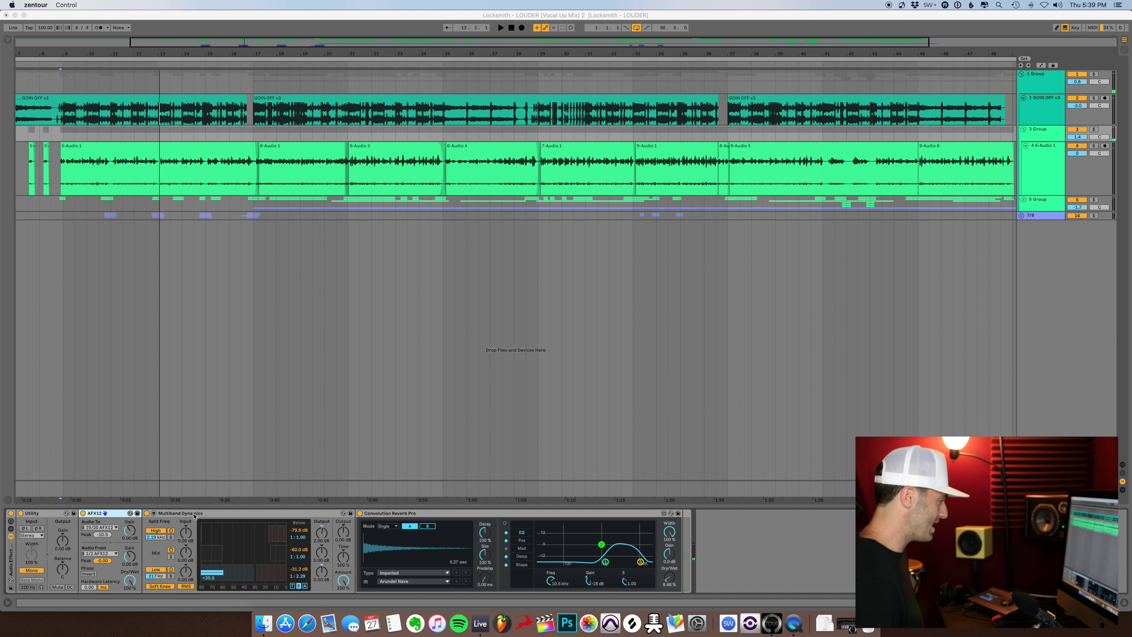
Inspect the Multiband Dynamics and Convolution Reverb Pro devices, then solo the 3 Group track.
left_click(195, 514)
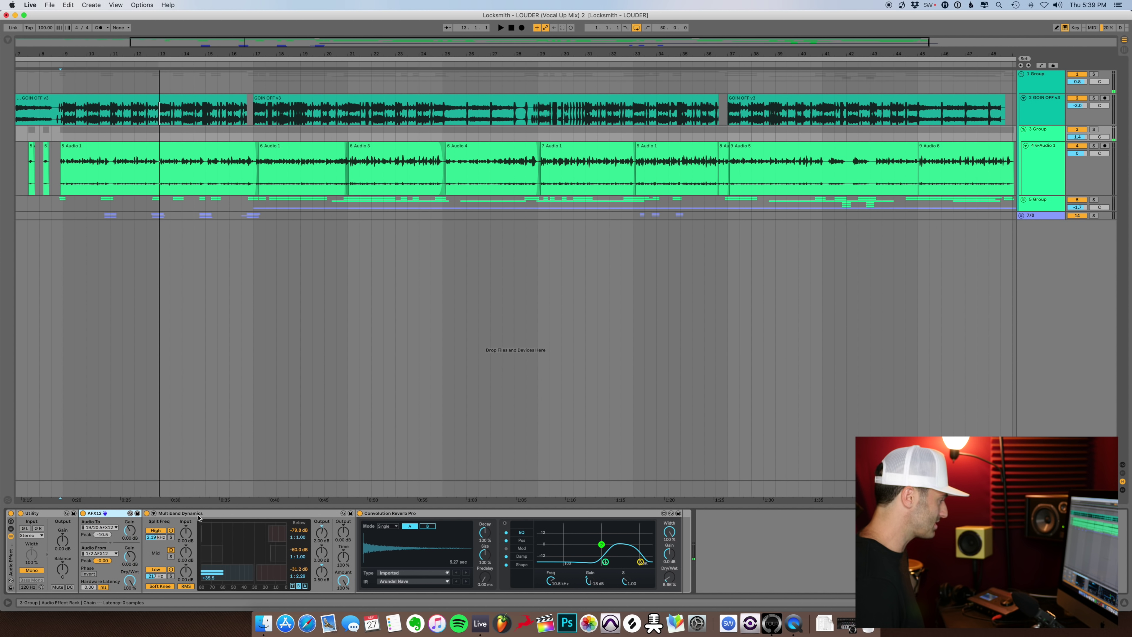
left_click(214, 514)
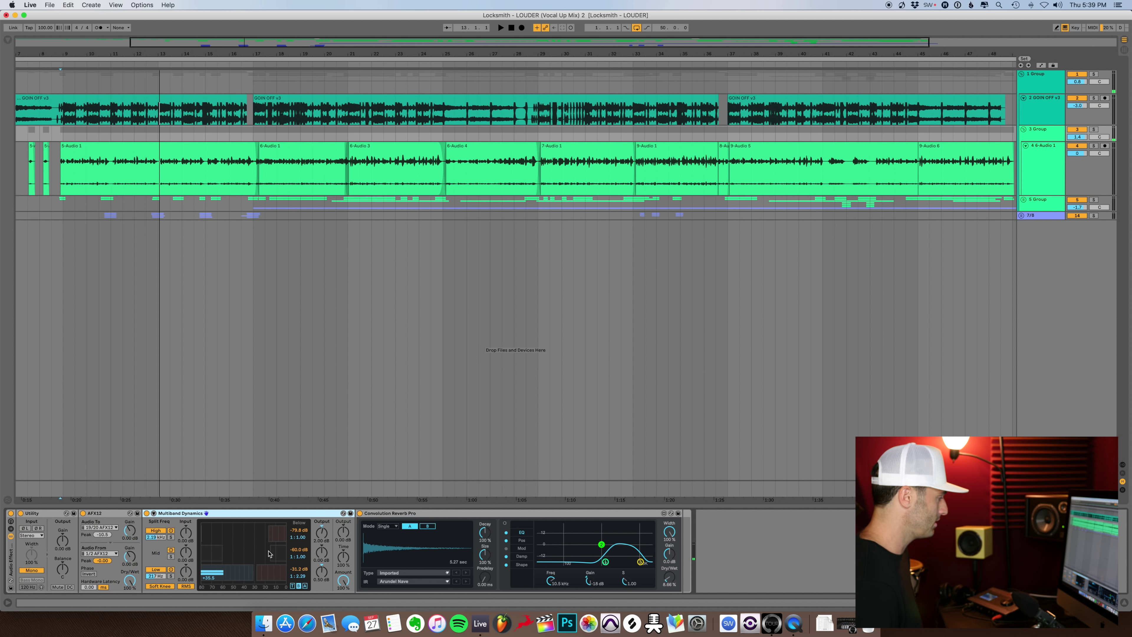
left_click(412, 514)
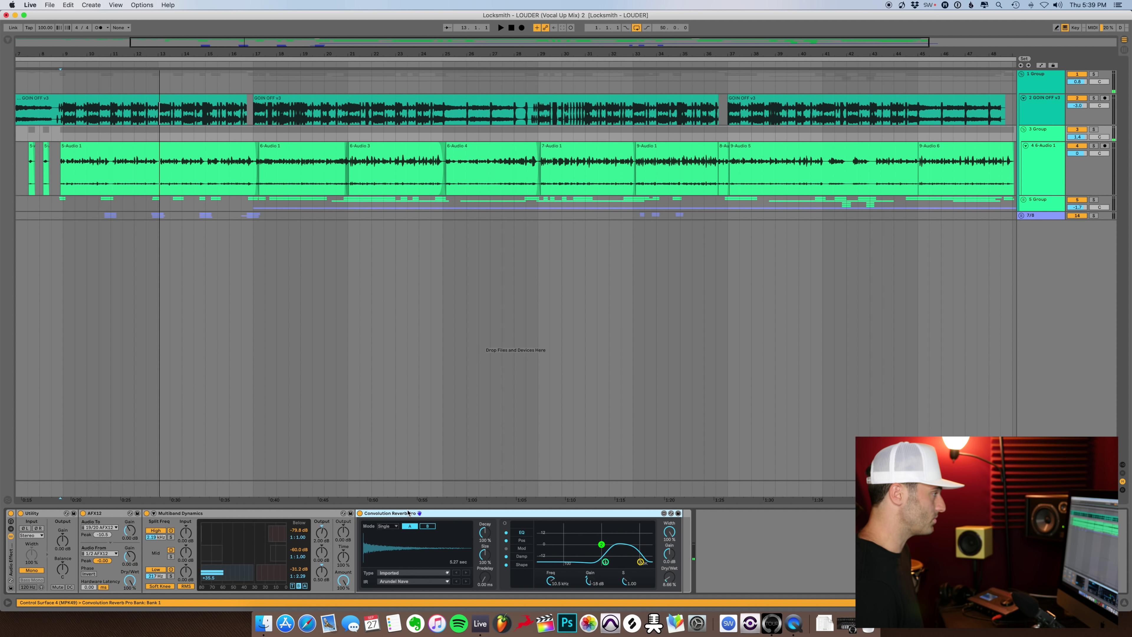
left_click(1095, 131)
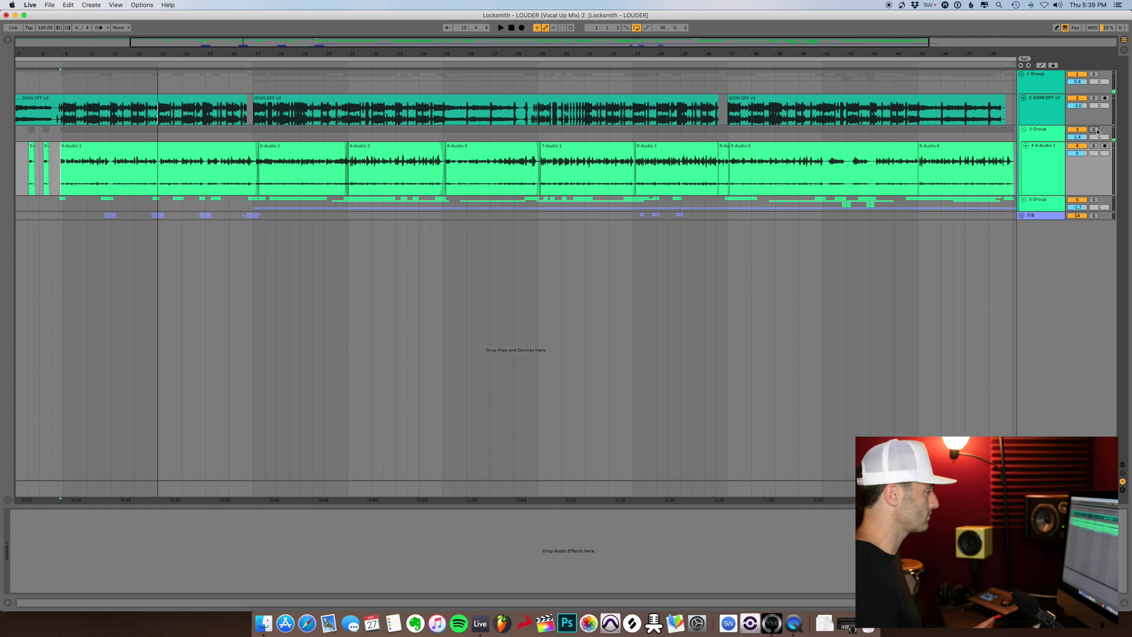
Play the soloed vocals, then unfold 5 Group and show its AFX34 and reverb devices.
key("space")
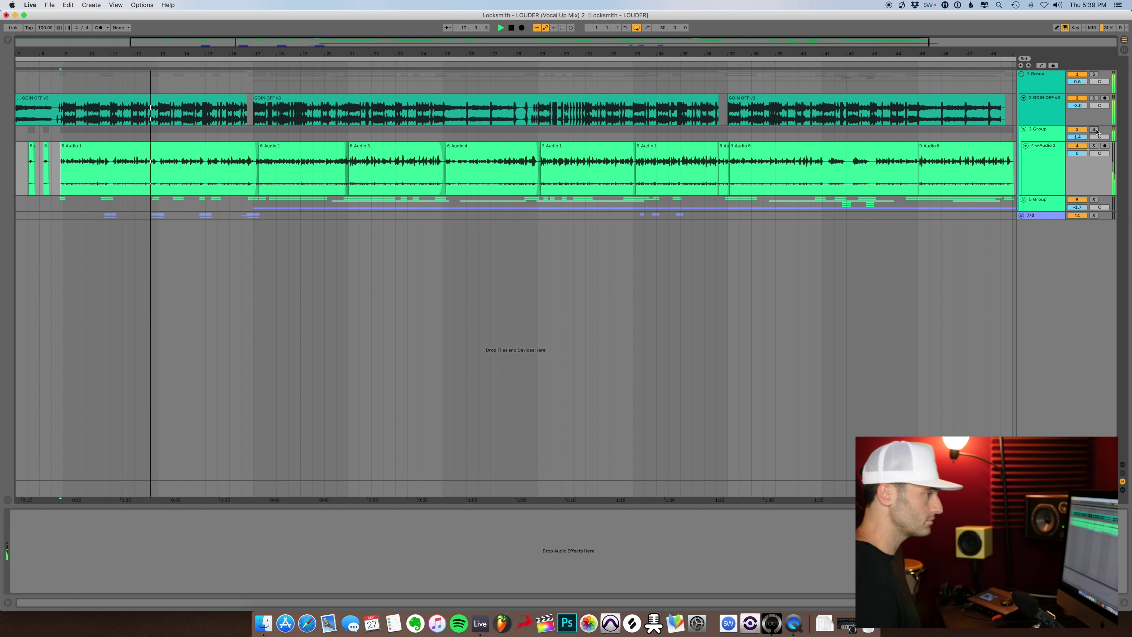
left_click(1024, 200)
left_click(1040, 206)
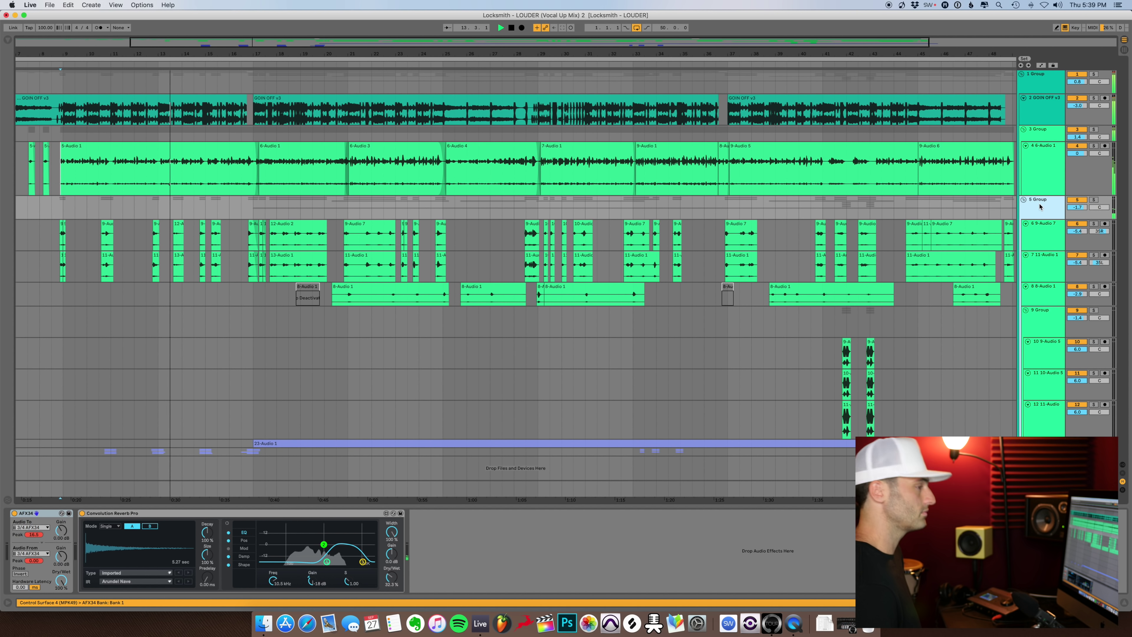